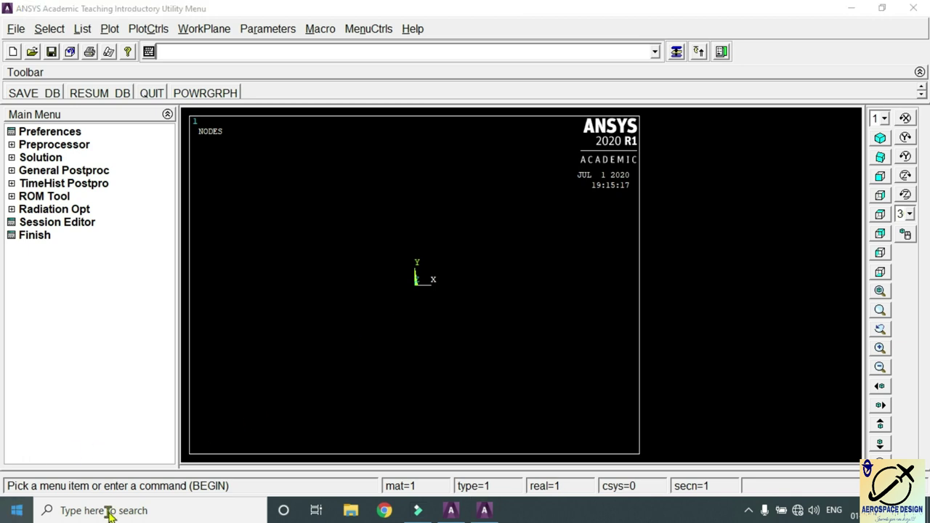
Step: Search the installed apps for "mechani", then return to the already open Mechanical APDL session
key(super)
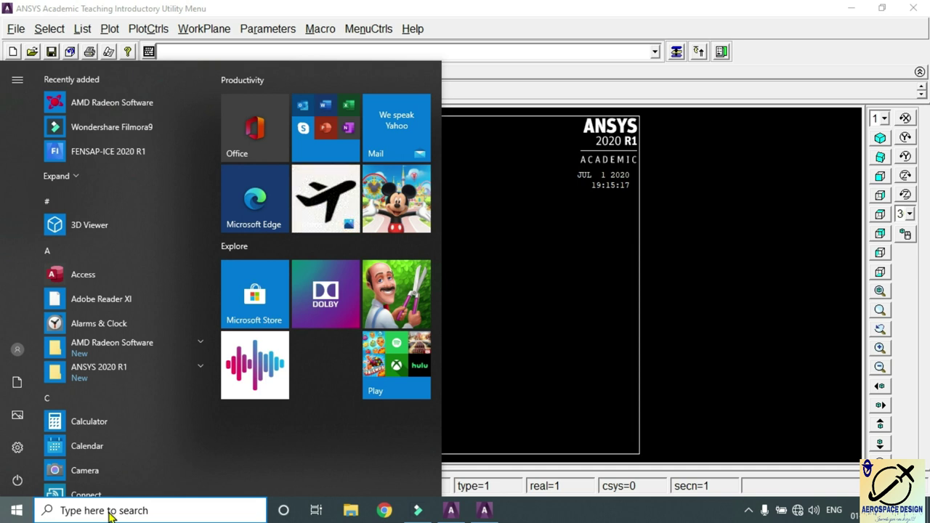
click(174, 513)
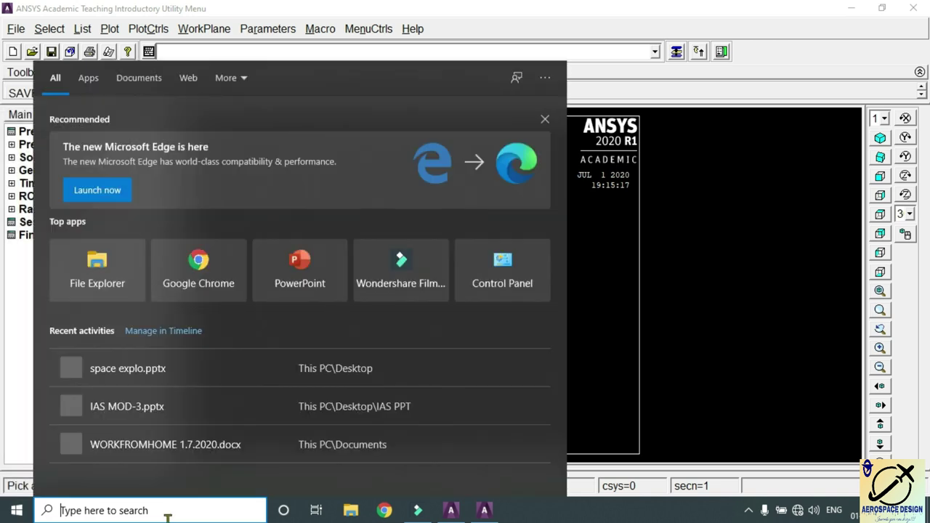
text(mechani)
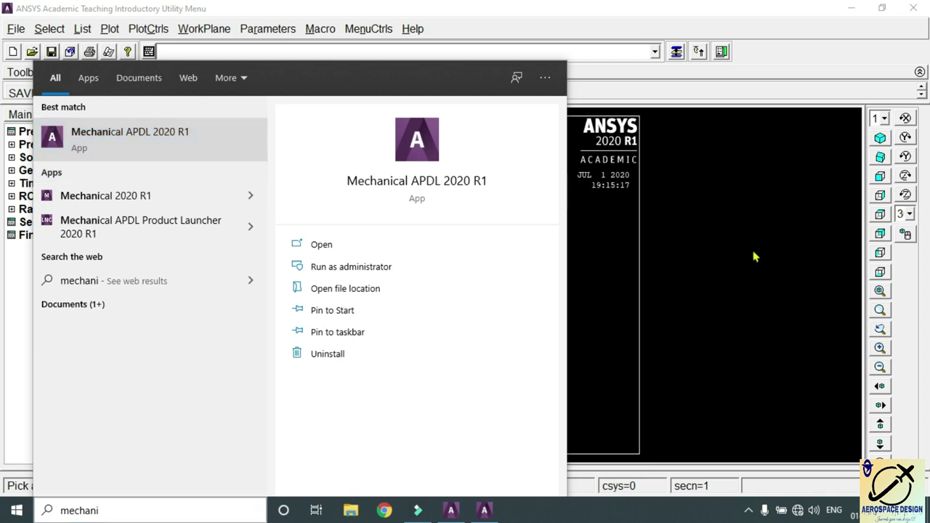
click(492, 512)
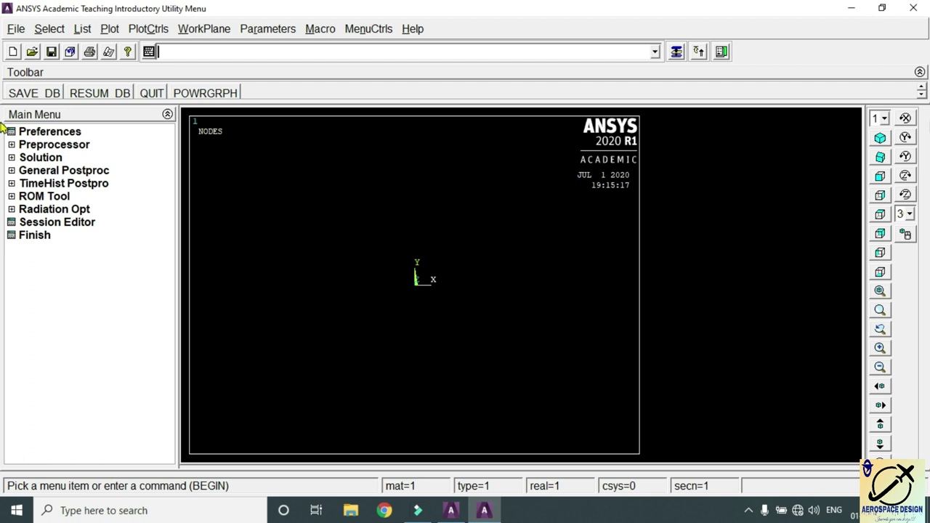
Step: Set the GUI filtering preferences to show only the Structural discipline
click(29, 133)
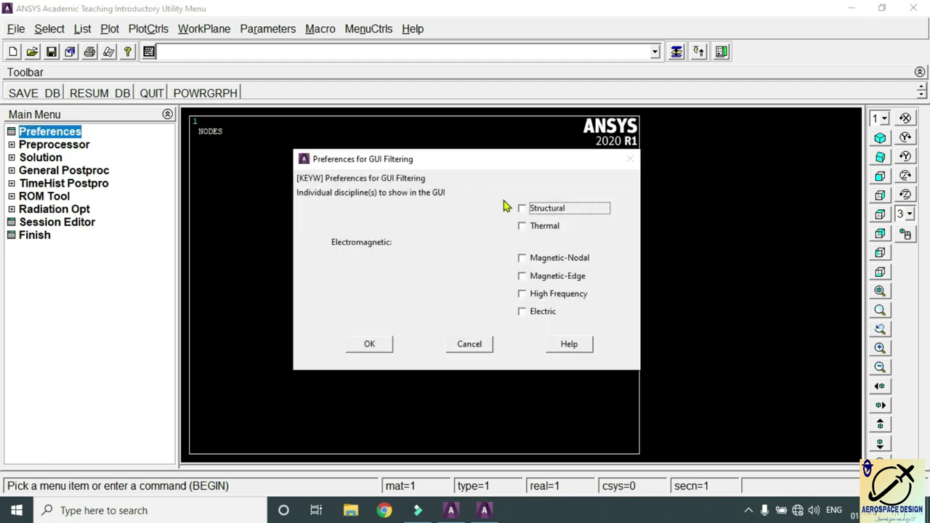
click(522, 208)
click(372, 344)
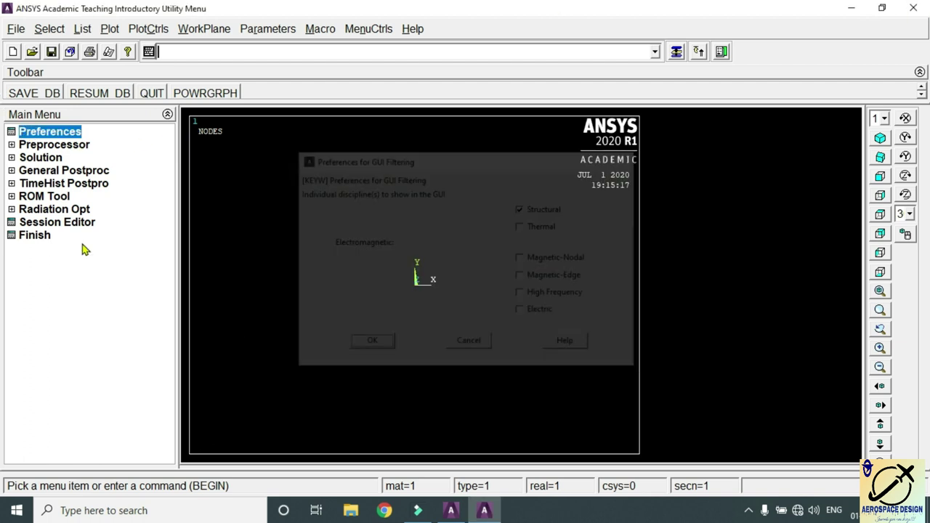
Step: Add a structural Solid 8 node 183 element type with reference number 1
click(63, 147)
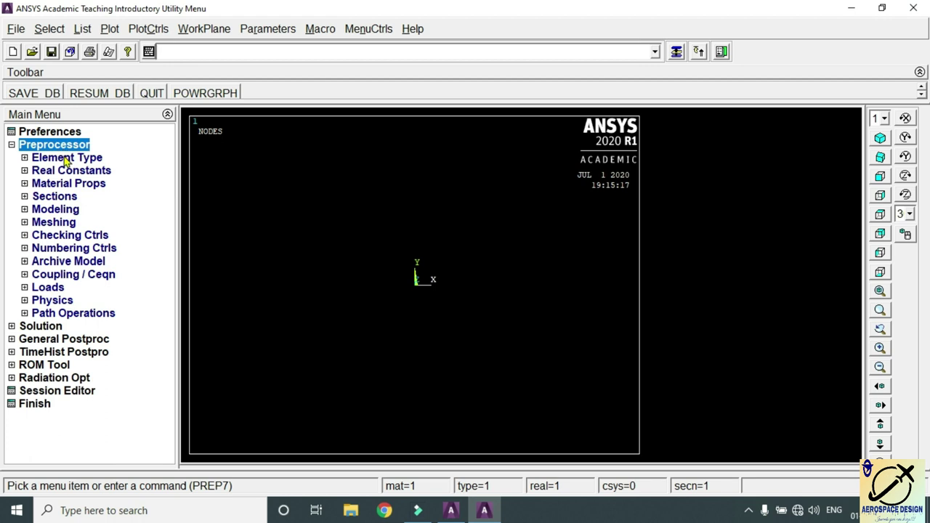
click(65, 159)
click(102, 171)
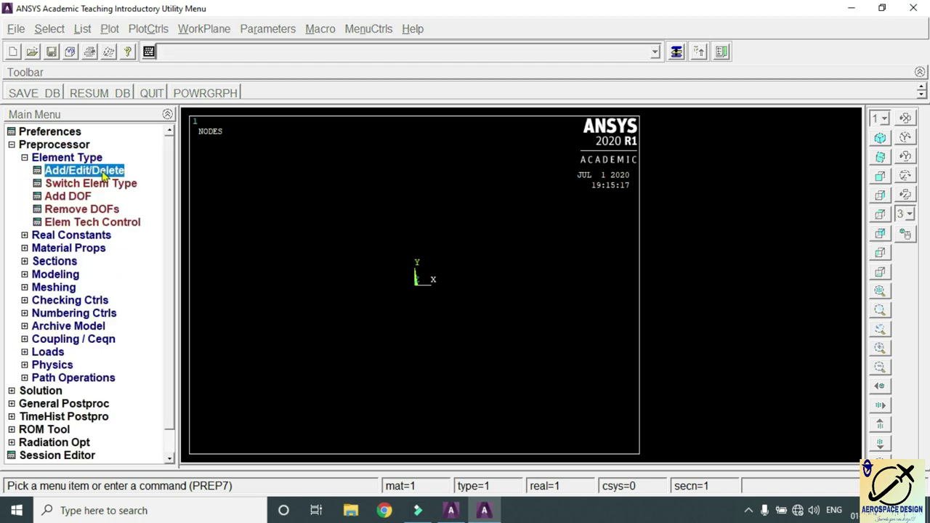
click(125, 356)
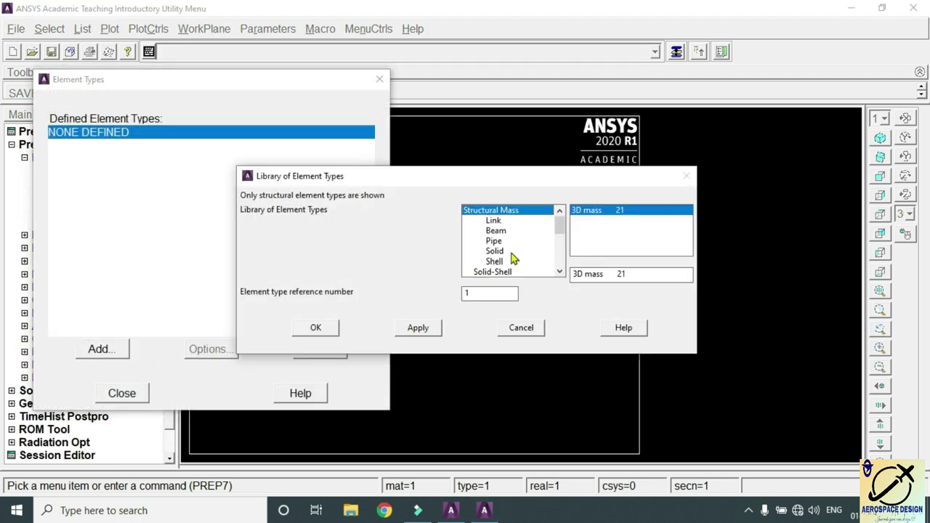
click(498, 252)
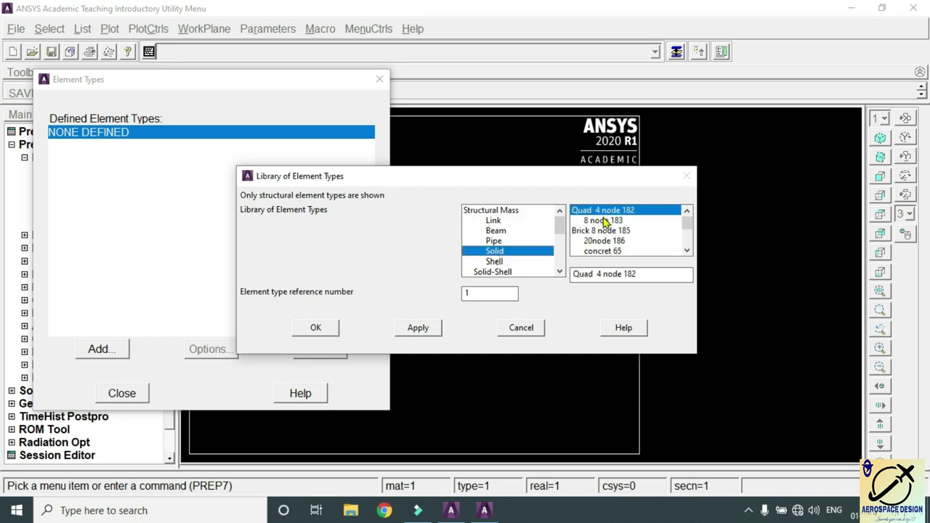
click(603, 221)
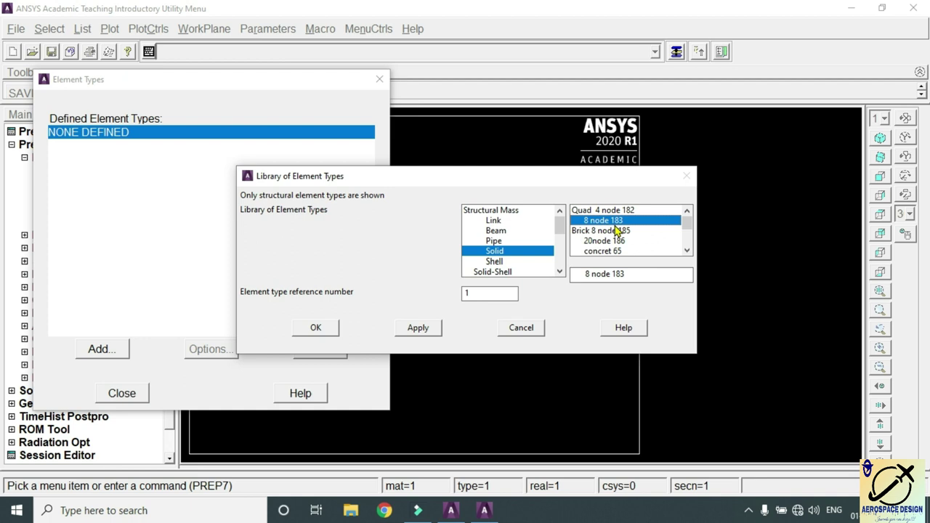
click(324, 329)
Step: Set the PLANE183 element behavior to Plane strs w/thk and finish the element type definition
click(222, 351)
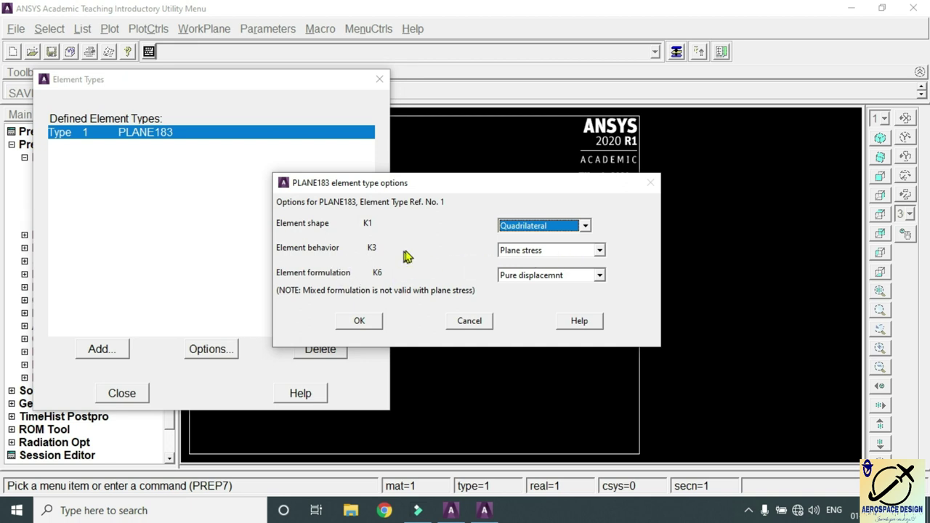
click(526, 254)
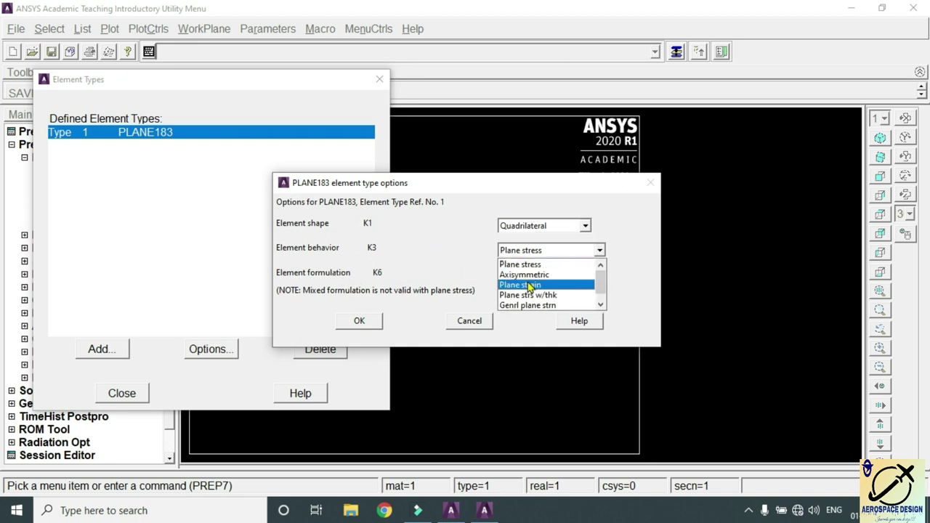
click(530, 295)
click(356, 322)
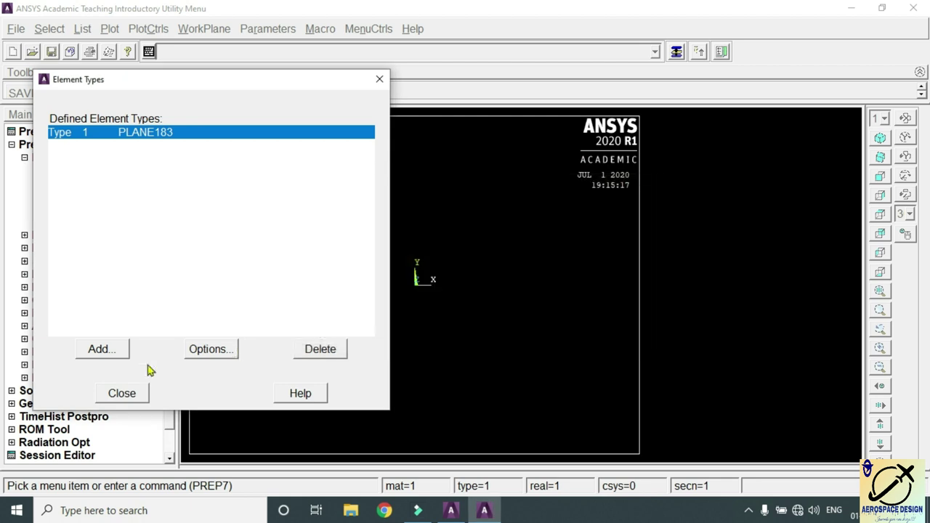
click(121, 392)
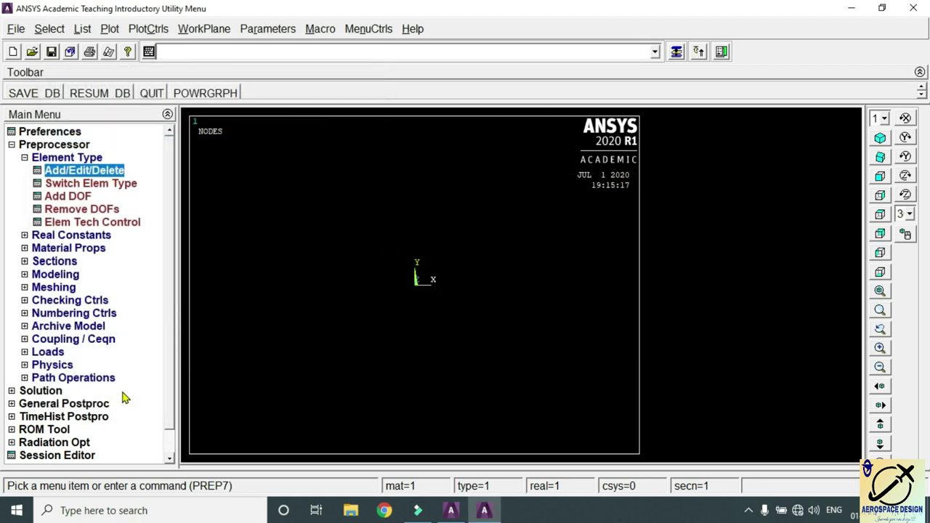
Step: Add real constant set 1 for PLANE183 with a thickness of 0.5
click(96, 236)
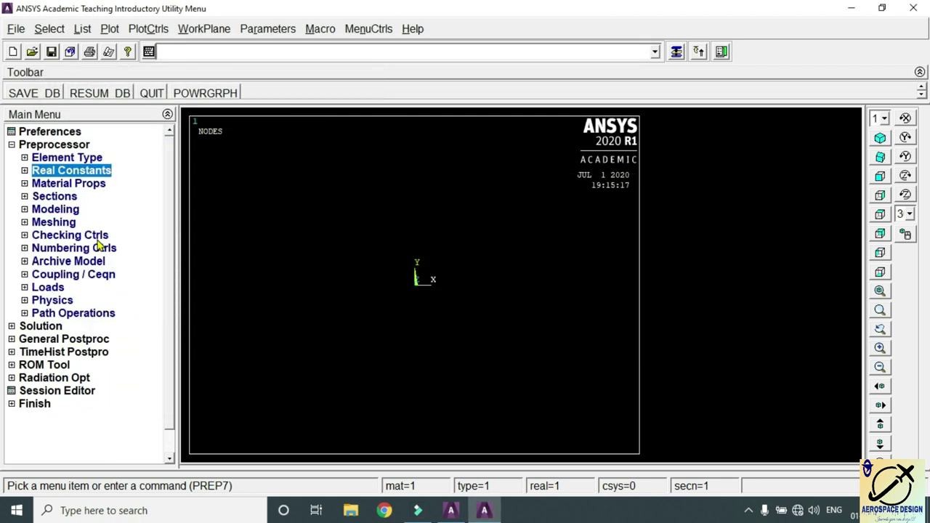
click(97, 185)
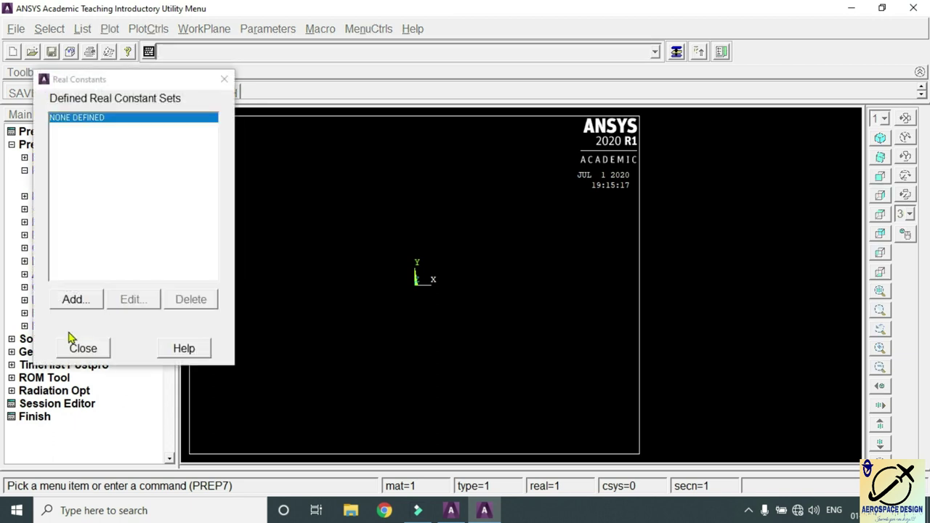
click(75, 299)
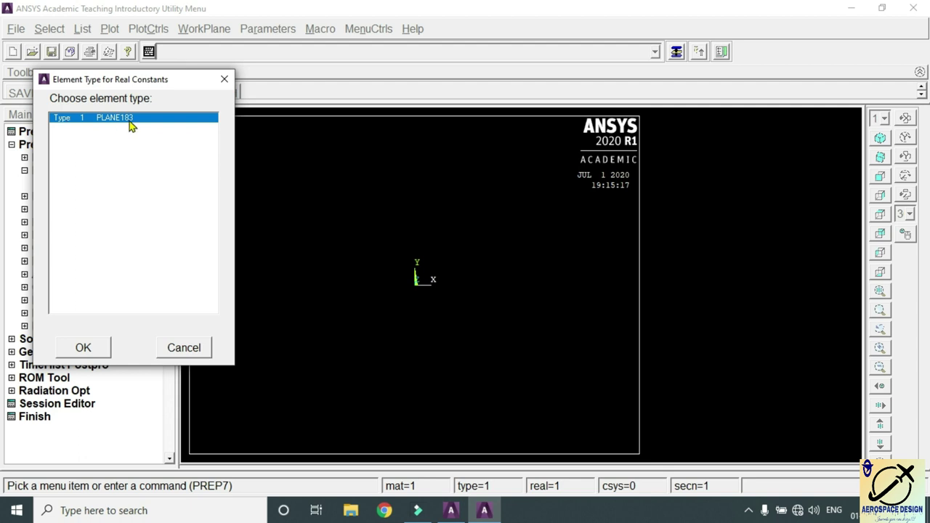
click(98, 350)
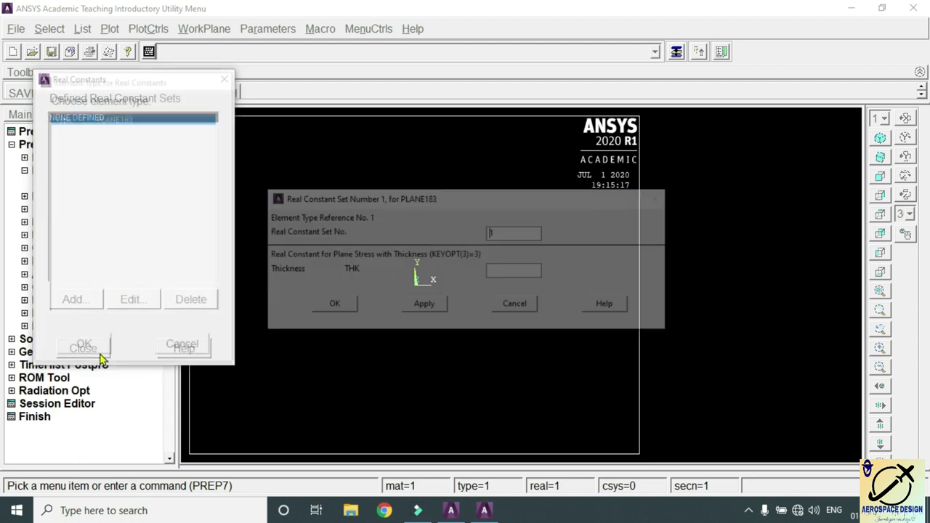
click(501, 270)
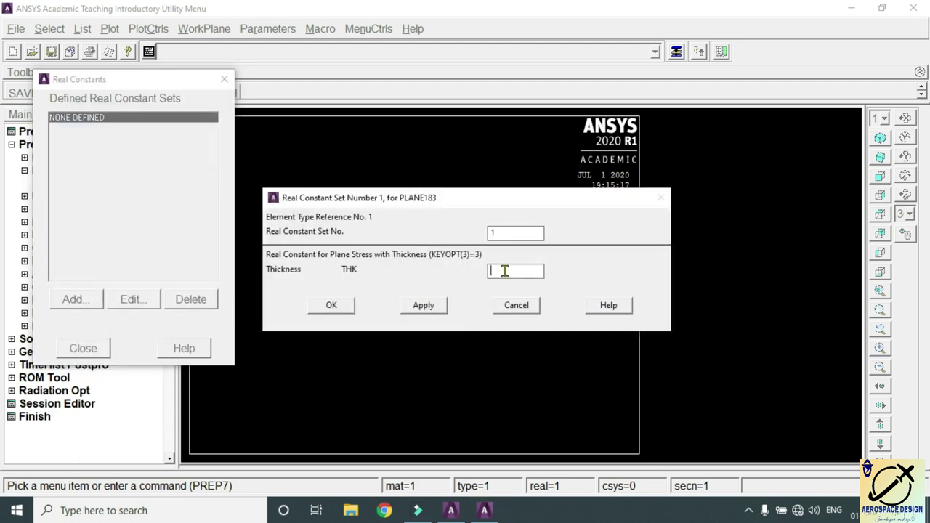
text(0.5)
click(345, 308)
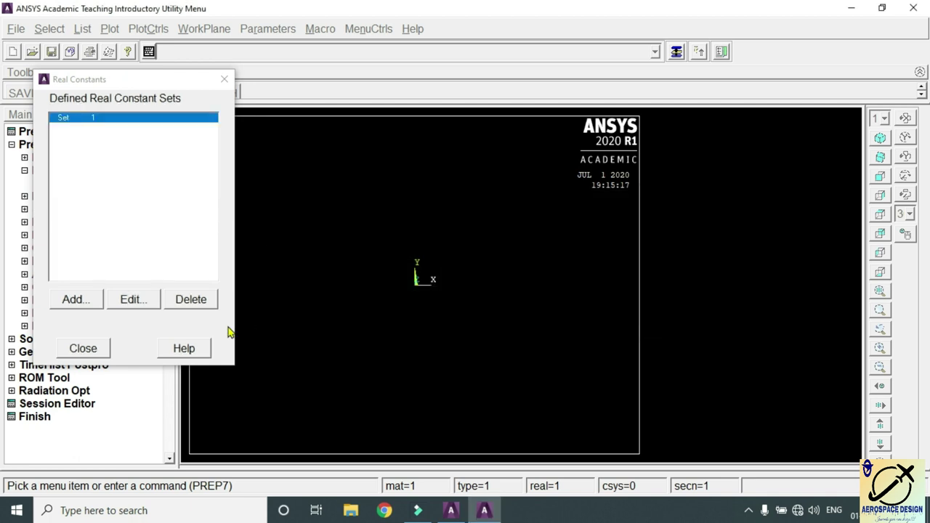
click(82, 350)
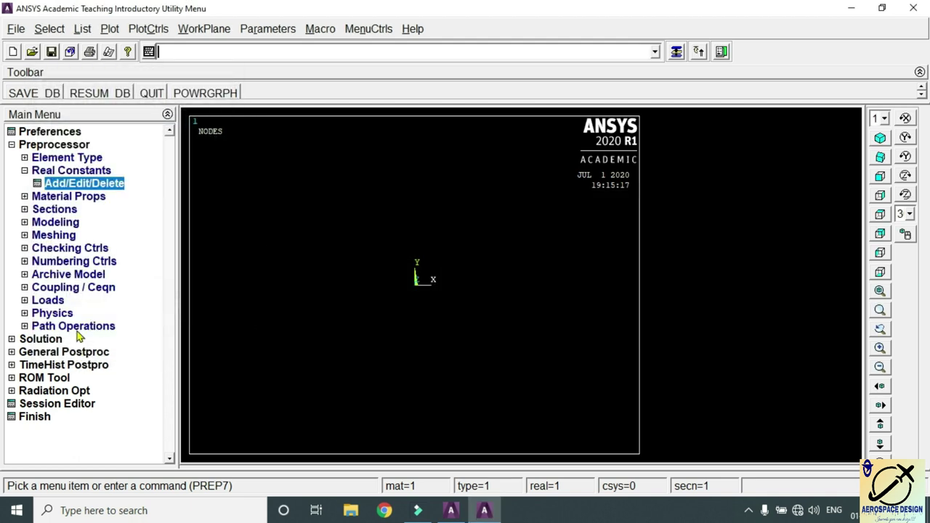
Step: Define material model 1 as structural linear elastic isotropic with EX 70e09 and PRXY 0.33
click(70, 202)
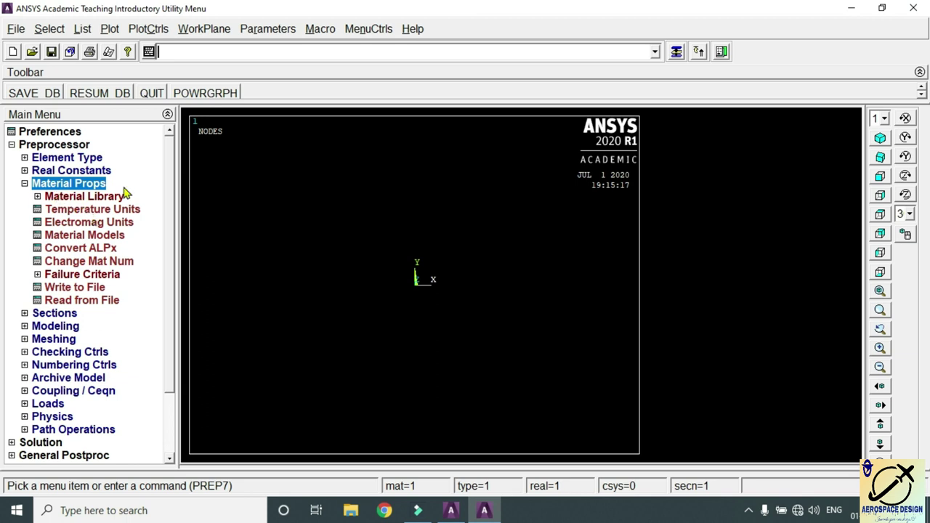
double_click(98, 238)
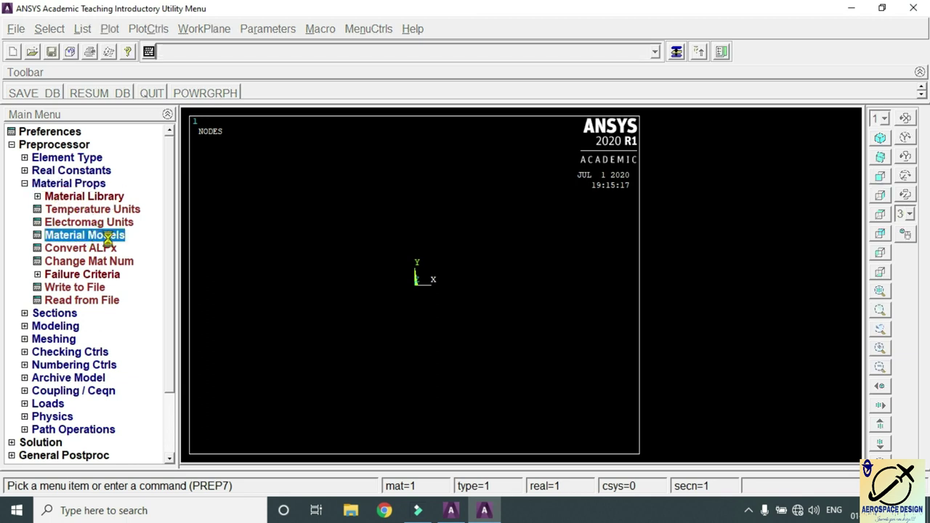
double_click(494, 234)
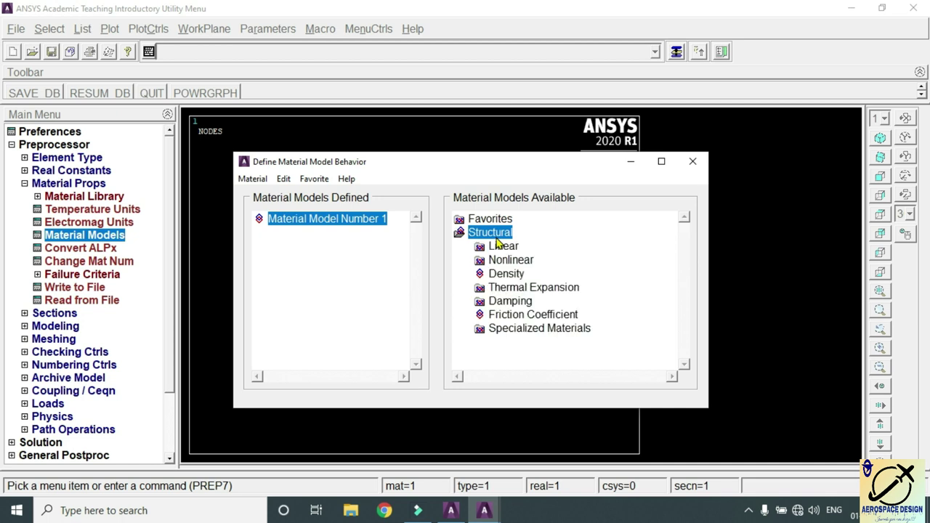
double_click(503, 247)
double_click(523, 259)
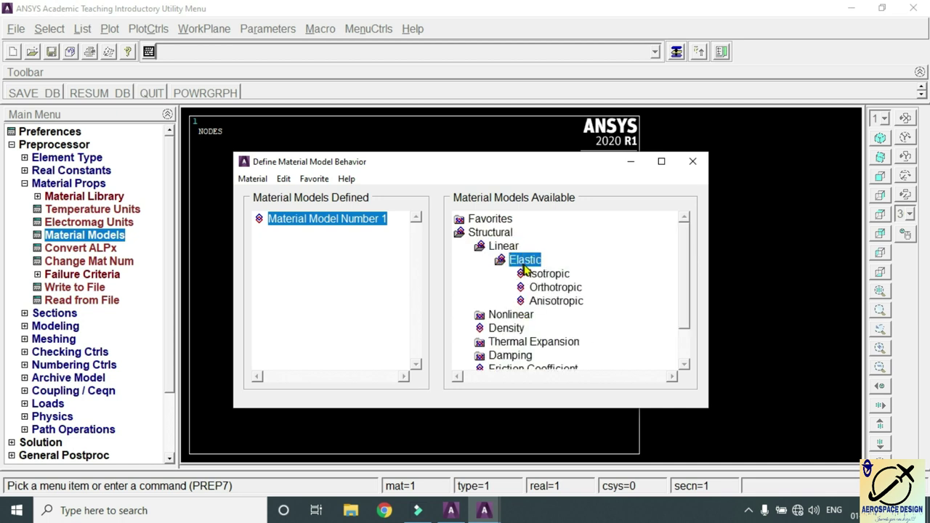
double_click(549, 275)
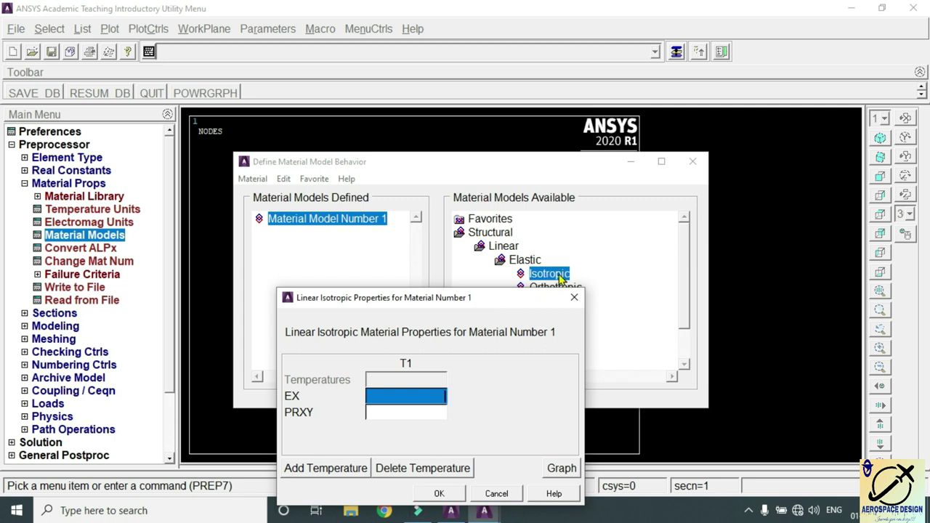
drag(488, 311, 508, 173)
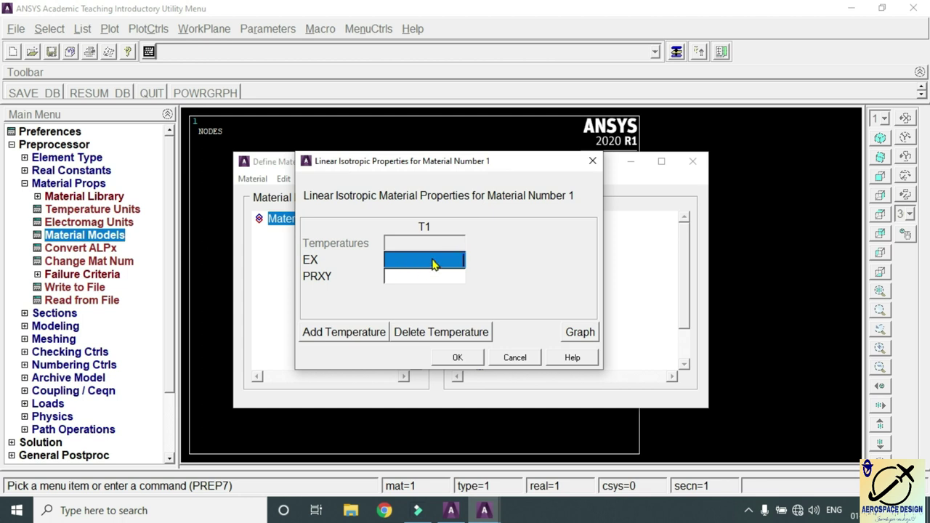
text(70e09)
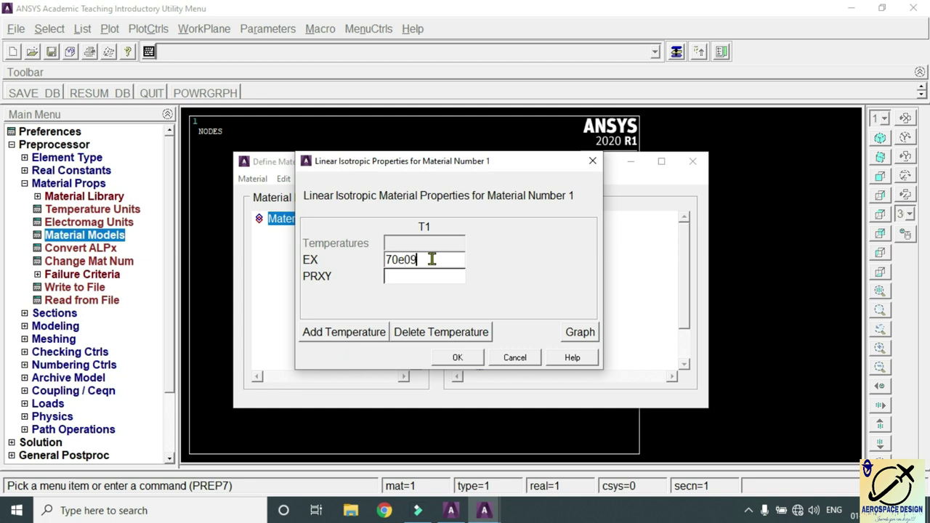
click(431, 281)
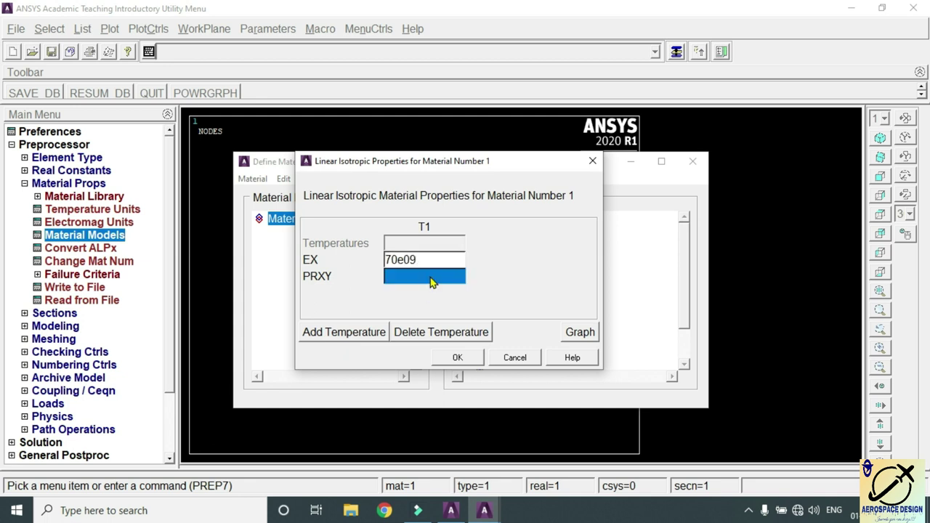
text(0.33)
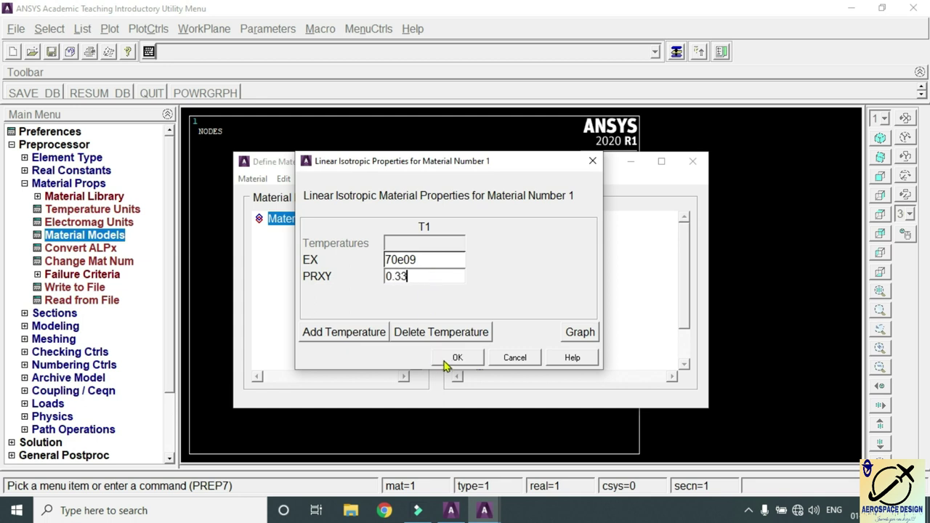
click(443, 361)
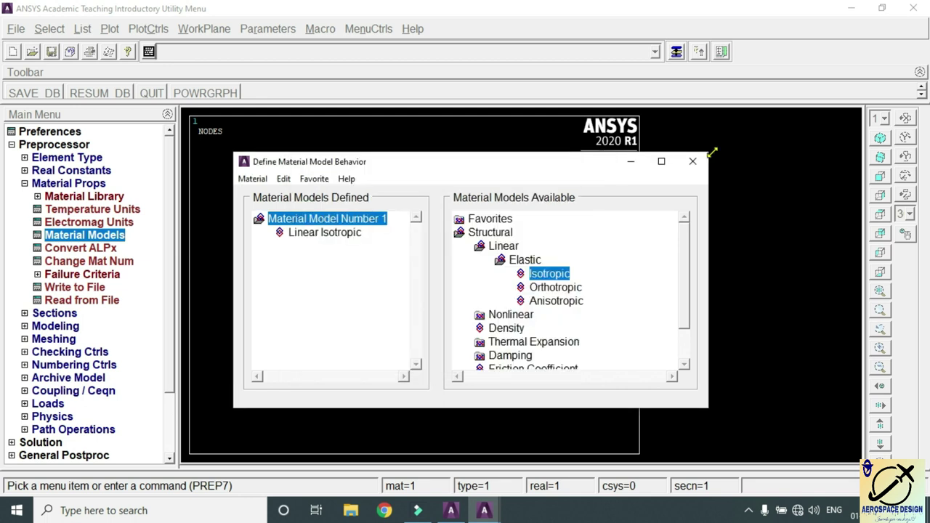
click(693, 160)
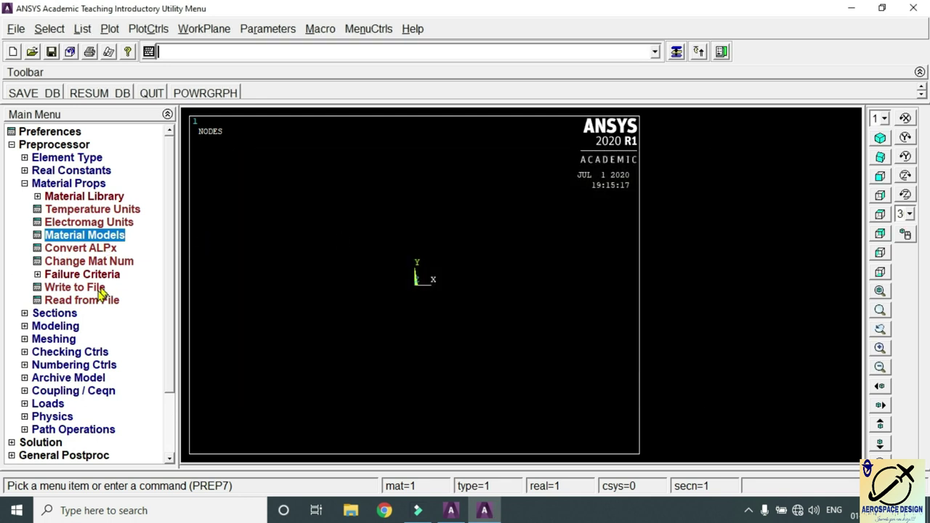
Step: Create keypoints in the active coordinate system at (0, 0, 0) and (100, 12.5, 0)
click(65, 327)
click(66, 225)
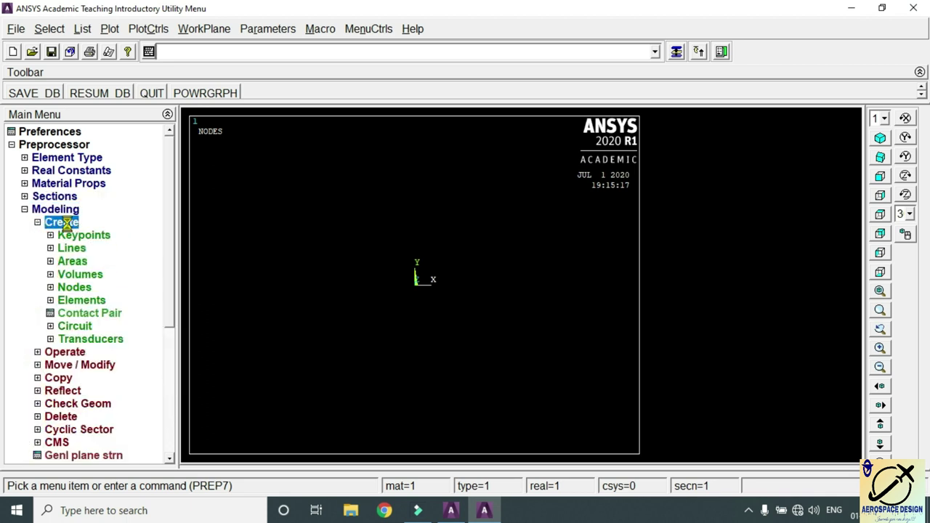
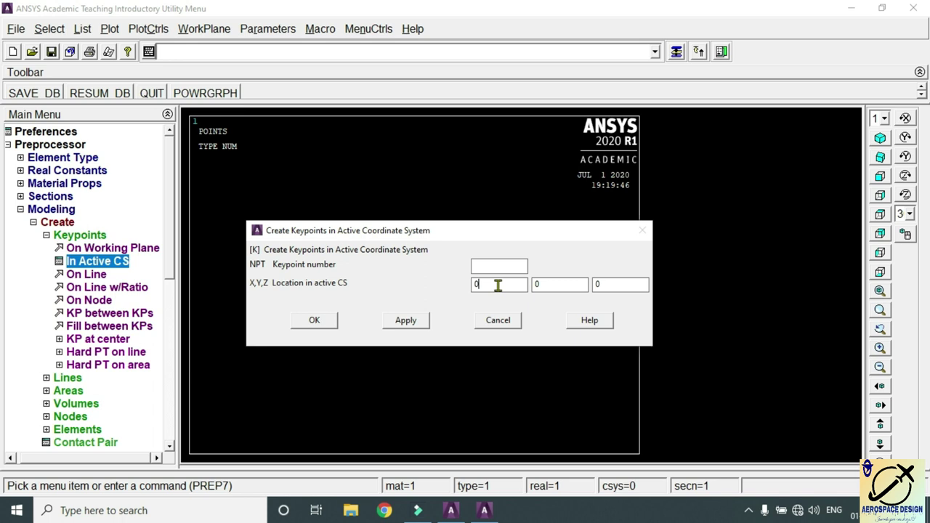
text(1)
text(12.5)
click(406, 321)
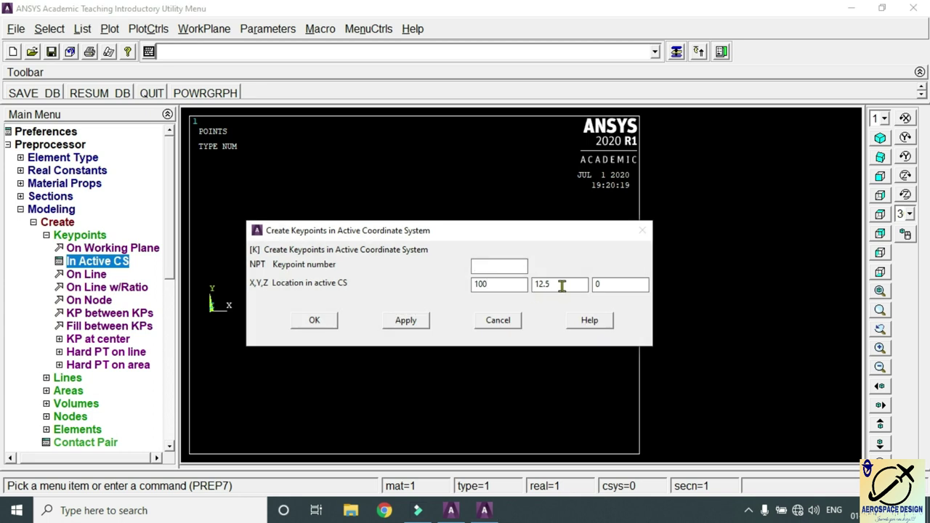
Step: Create two more keypoints in the active coordinate system at (100, 37.5, 0) and (0, 50, 0), and finish keypoint creation
text(37)
click(409, 321)
click(508, 289)
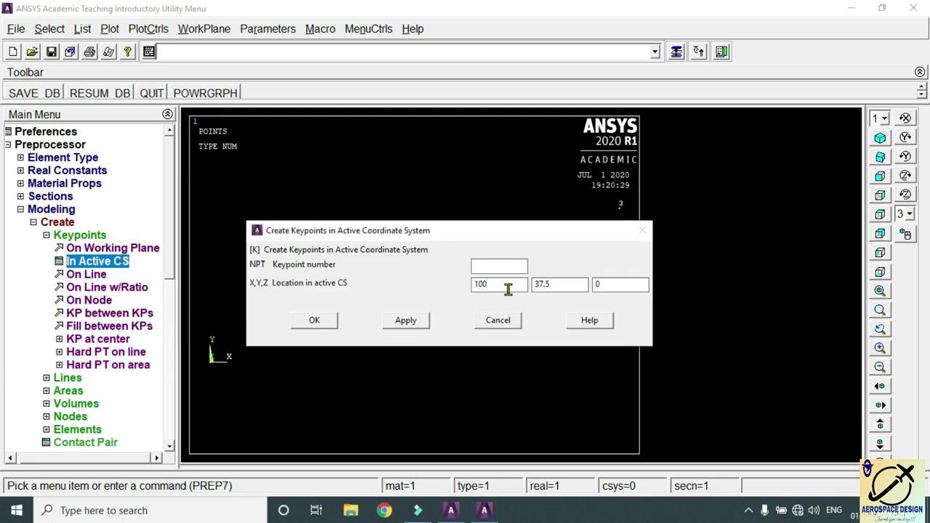
text(0)
click(571, 288)
text(5)
click(298, 326)
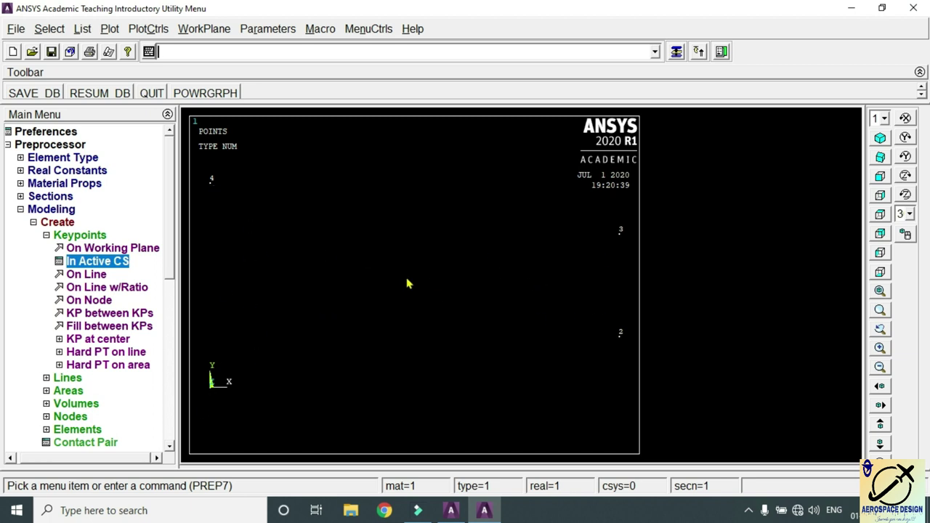
Step: Connect keypoints 1-2, 2-3, 3-4 and 4-1 with straight lines to form a closed tapered outline
click(82, 238)
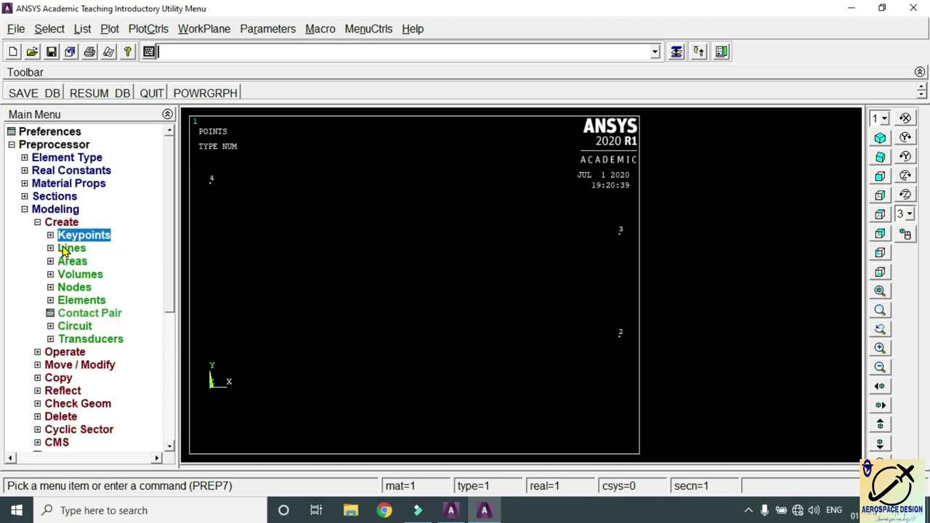
click(72, 251)
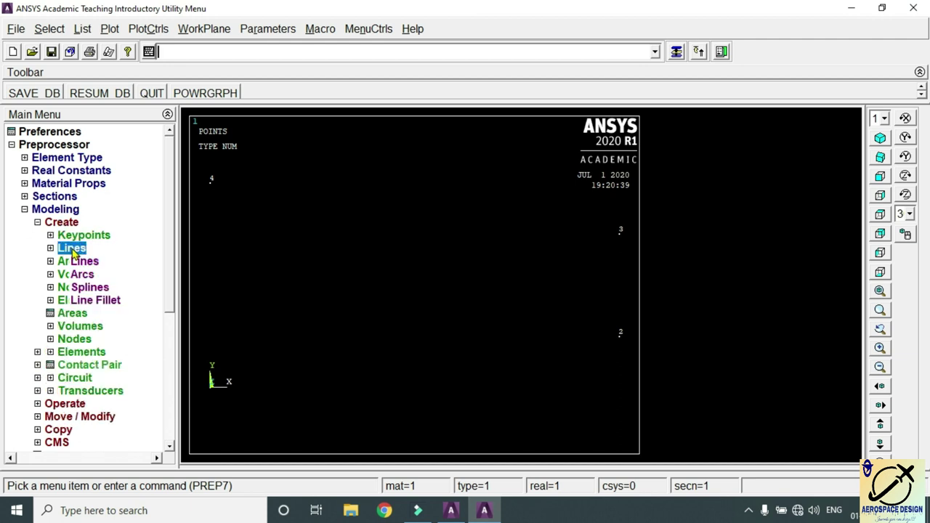
click(86, 260)
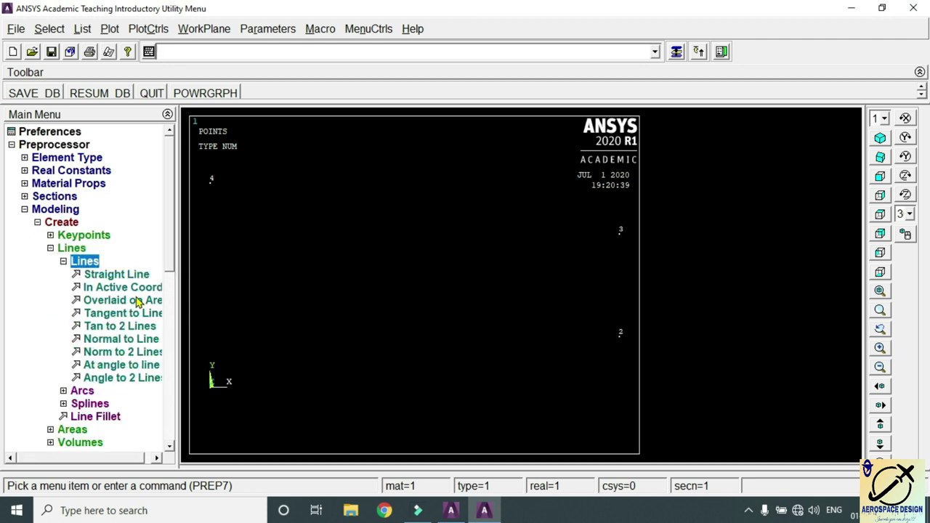
click(102, 276)
click(209, 385)
click(619, 334)
drag(626, 267, 626, 250)
click(626, 251)
click(215, 182)
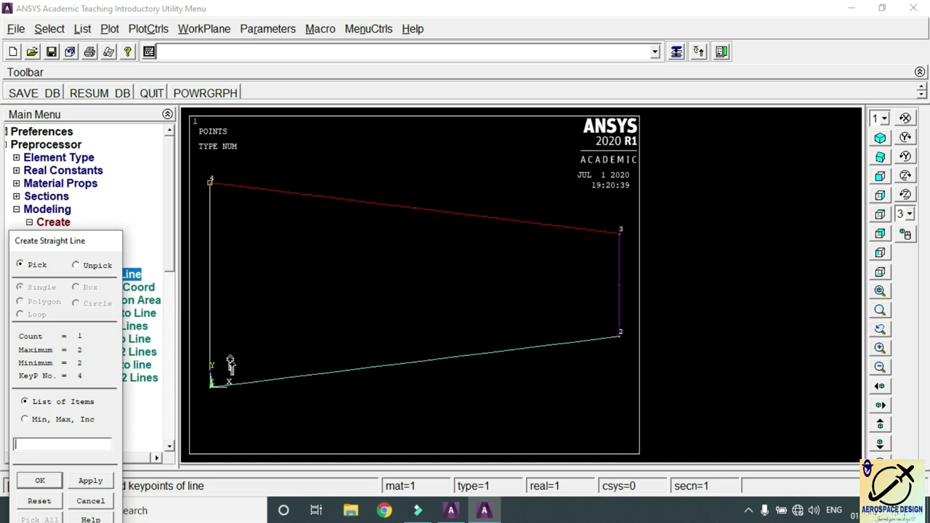
click(220, 385)
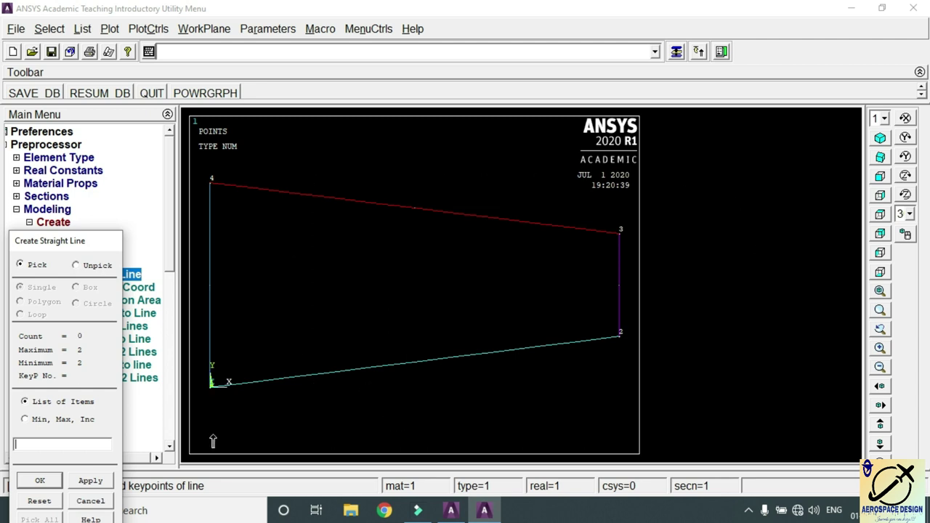
click(40, 481)
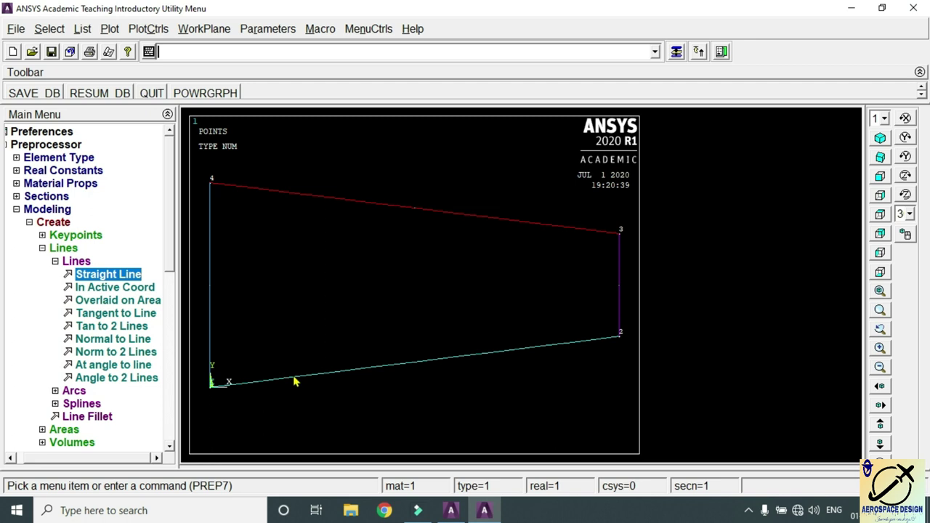
Step: Create an arbitrary area by lines from the four lines of the tapered outline
click(76, 261)
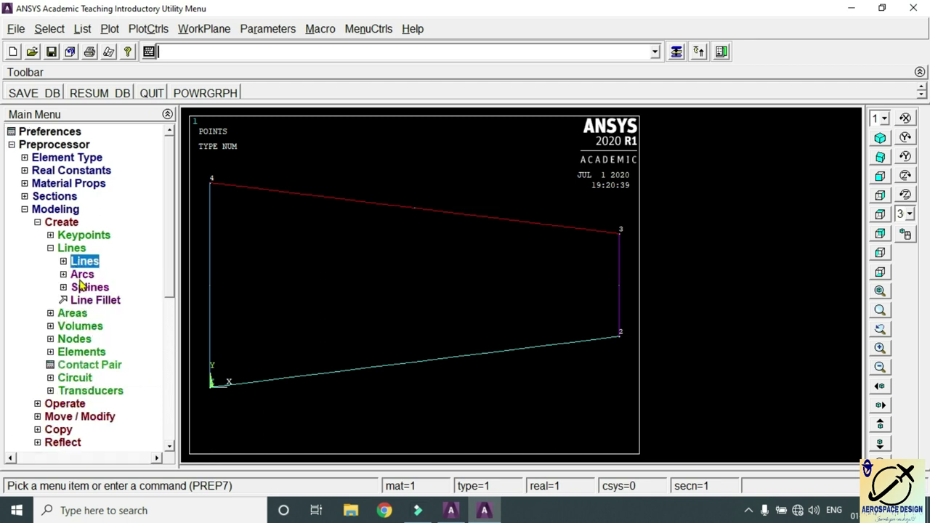
click(75, 313)
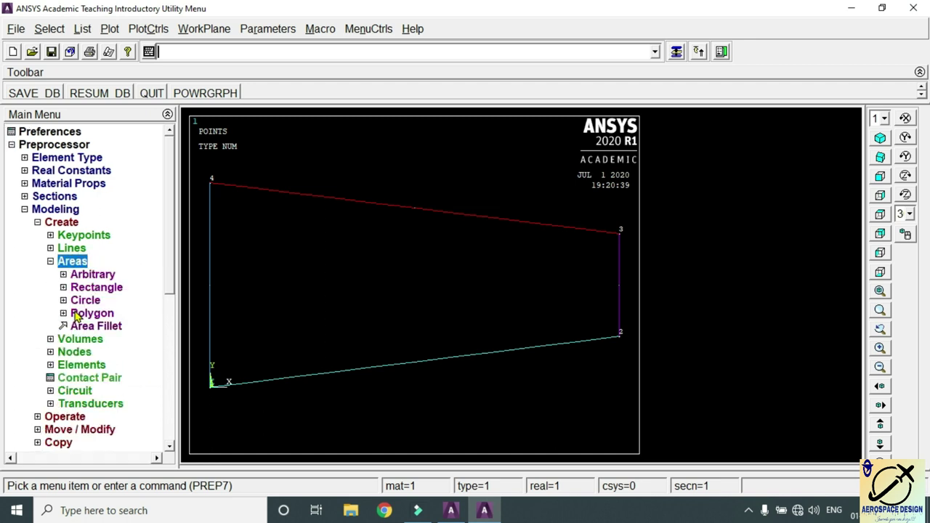
click(106, 278)
click(112, 313)
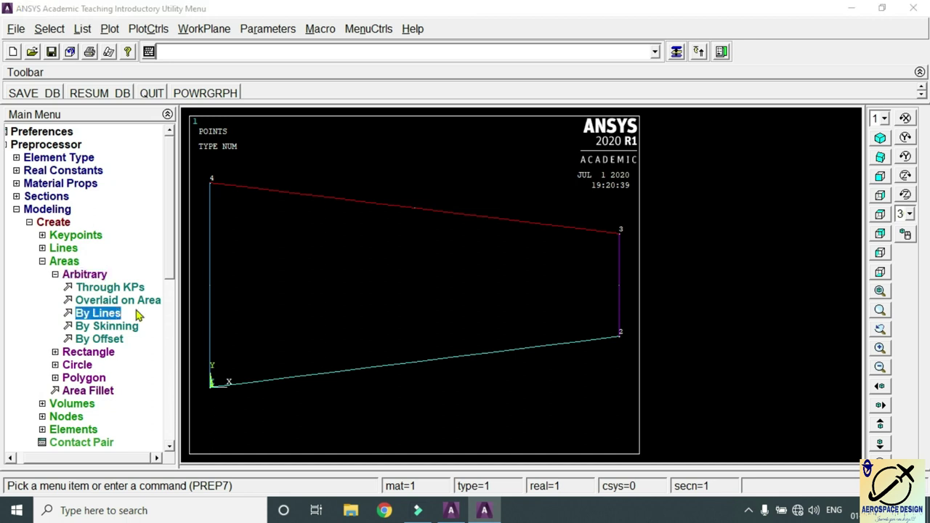
click(247, 318)
click(316, 361)
click(592, 301)
click(515, 237)
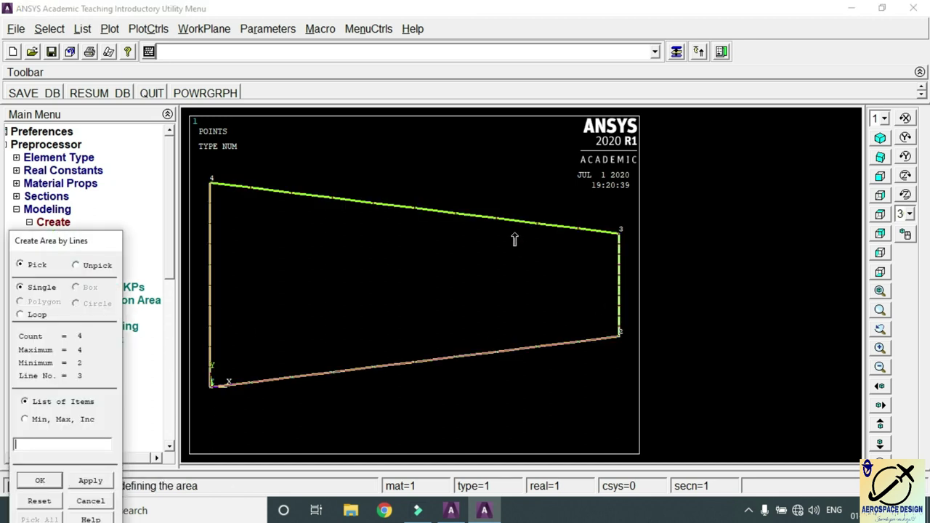
click(37, 480)
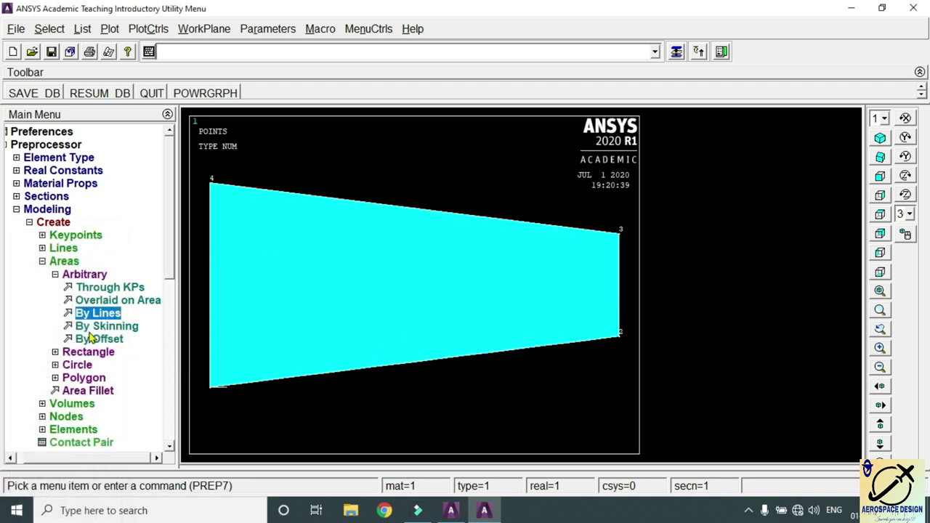
Step: Create a solid circle area centred at WP X 50, WP Y 25 with a radius of about 5
click(56, 276)
click(81, 301)
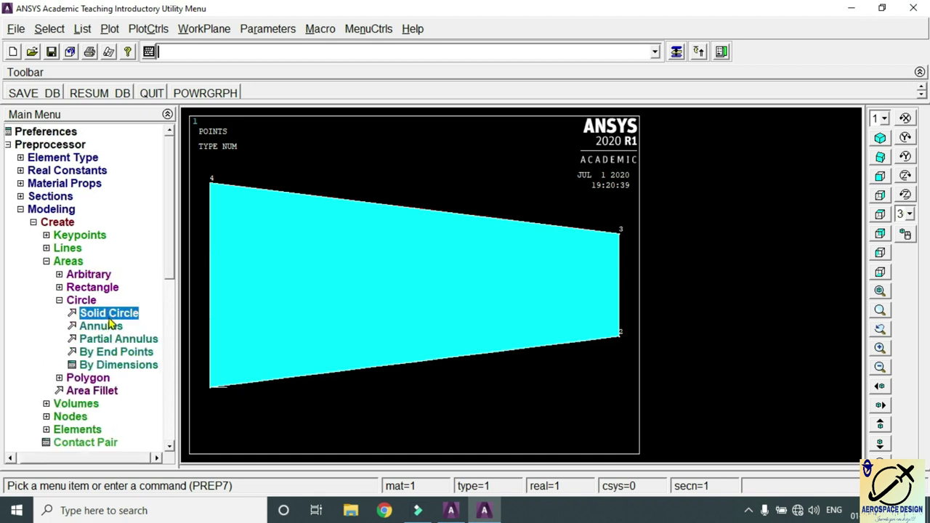
click(108, 313)
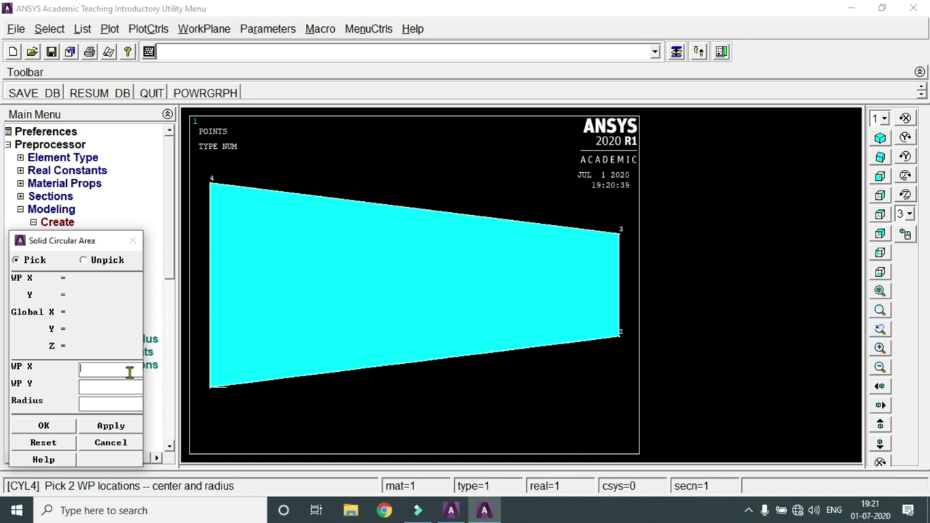
text(5)
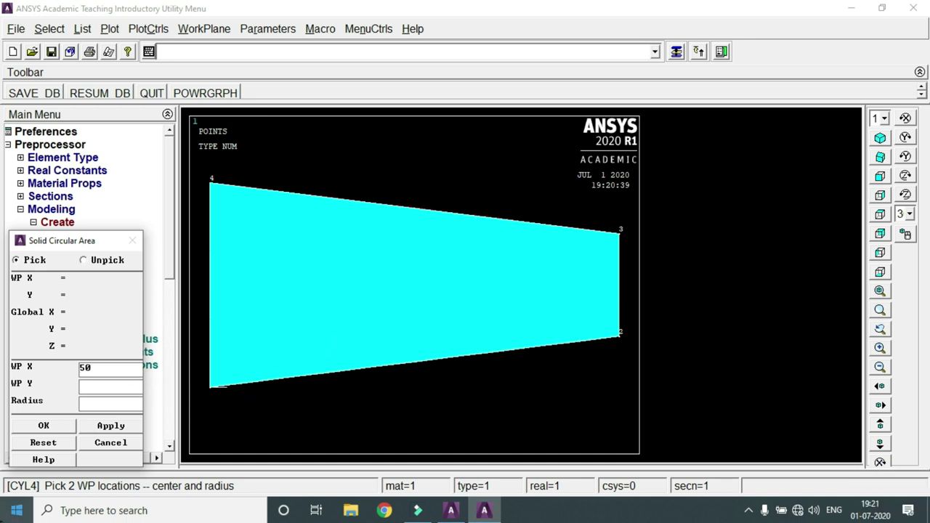
text(25)
click(103, 402)
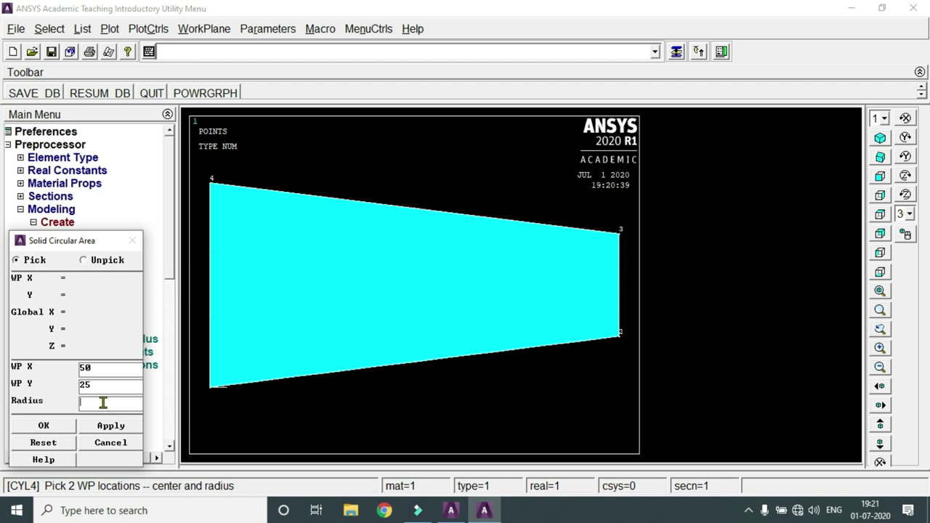
click(64, 425)
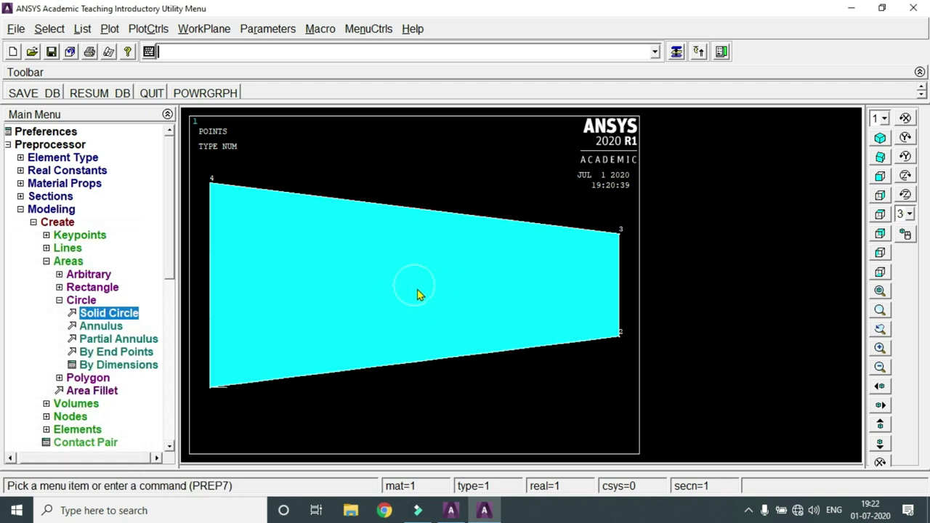
Step: Subtract the circular area from the tapered plate area with a Boolean operation to cut the hole
click(77, 263)
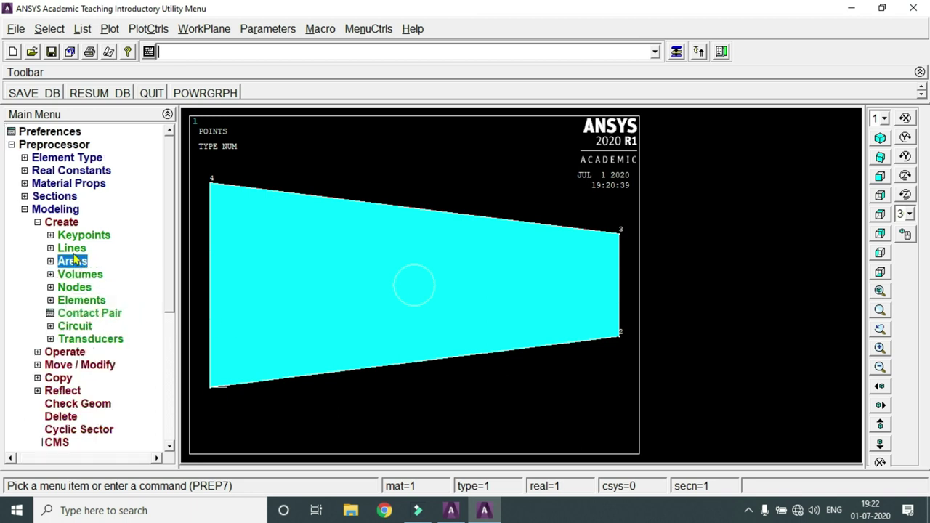
click(70, 353)
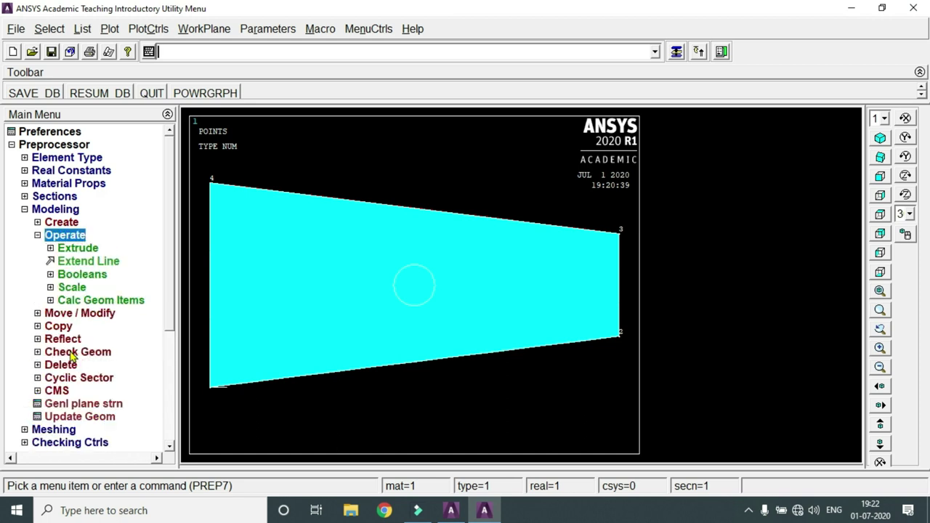
click(81, 274)
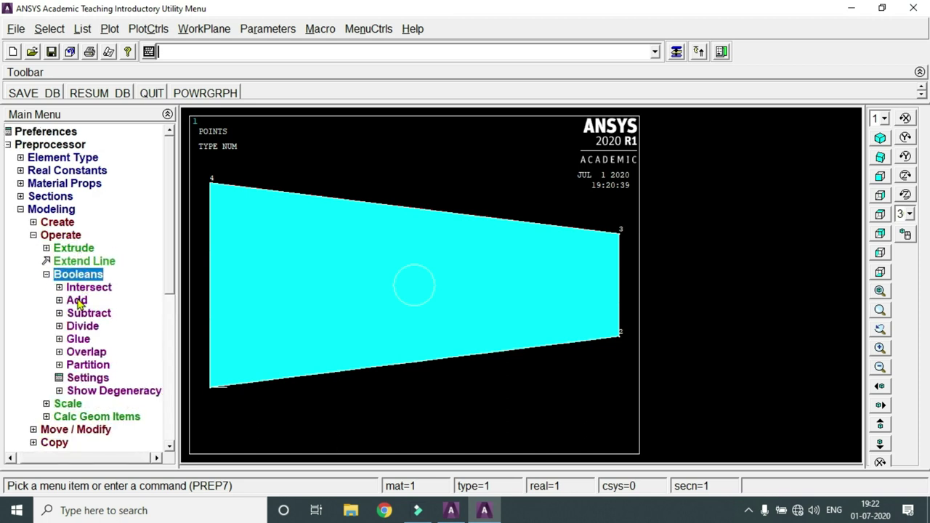
click(85, 316)
click(93, 339)
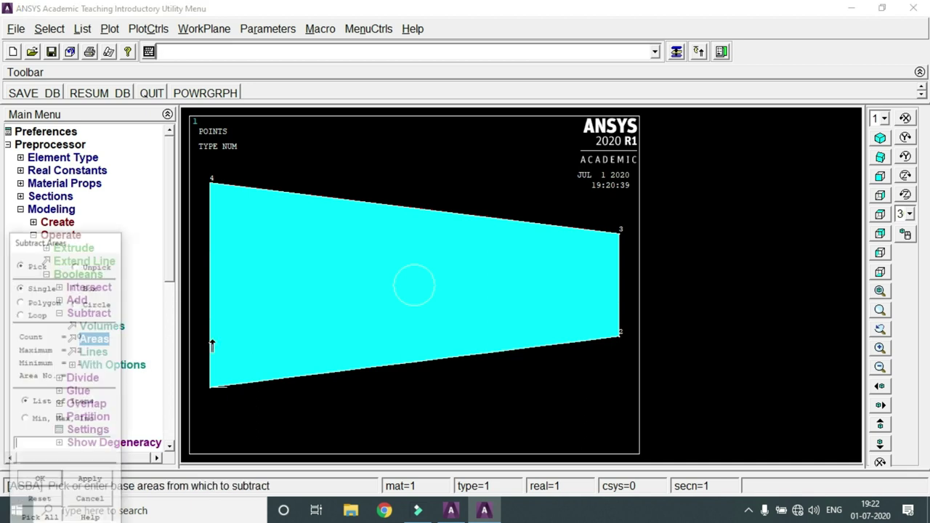
click(312, 293)
click(91, 480)
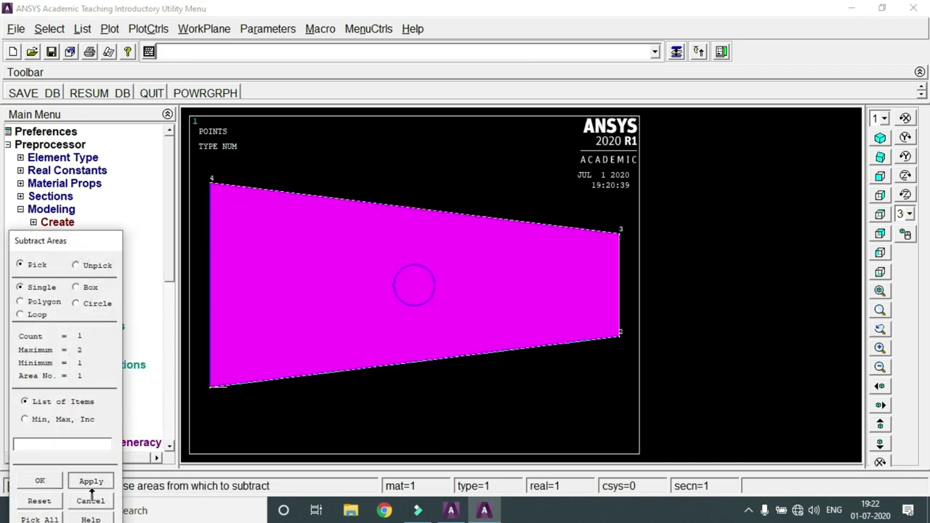
click(406, 289)
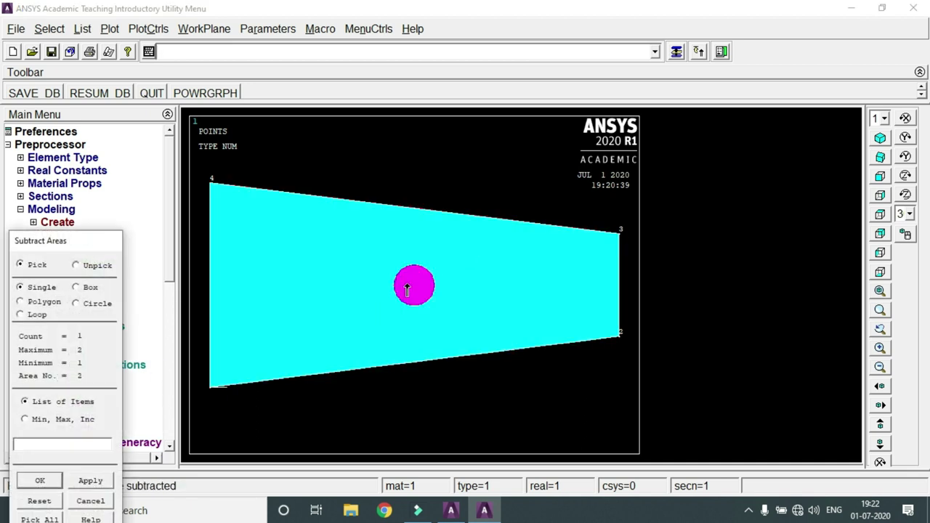
click(40, 480)
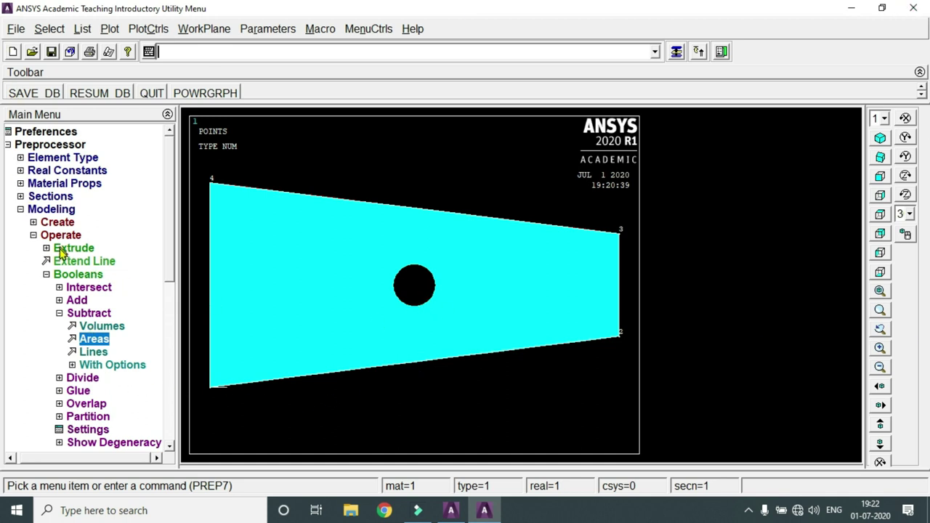
Step: Set the element edge length of the plate area to 2 in the MeshTool's area size controls
click(59, 209)
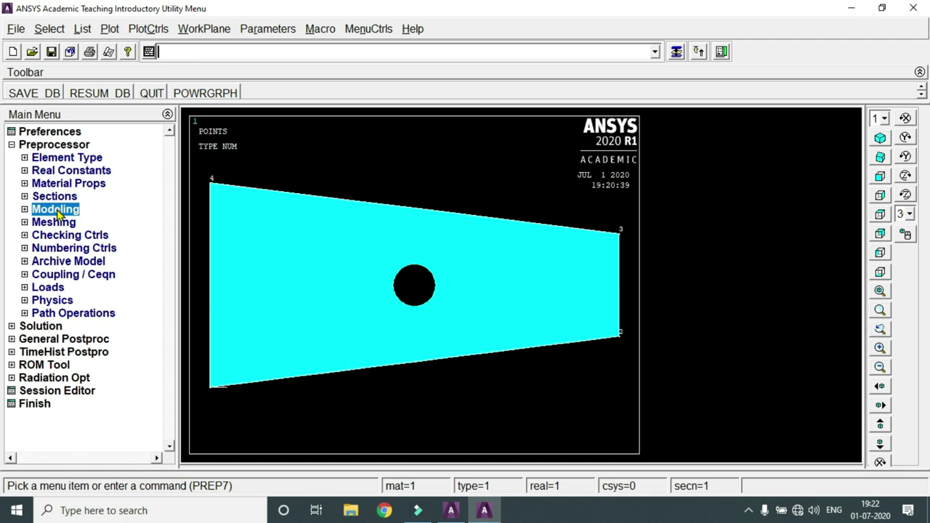
click(54, 223)
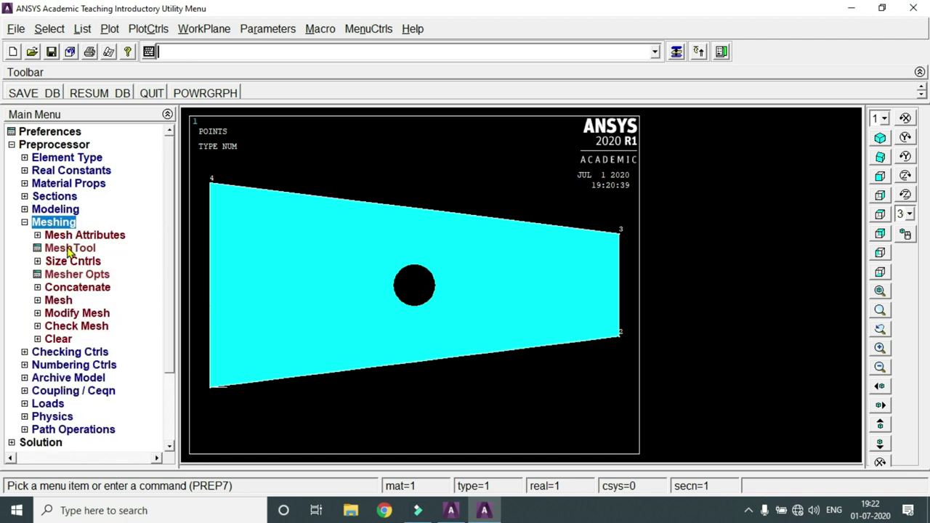
click(69, 247)
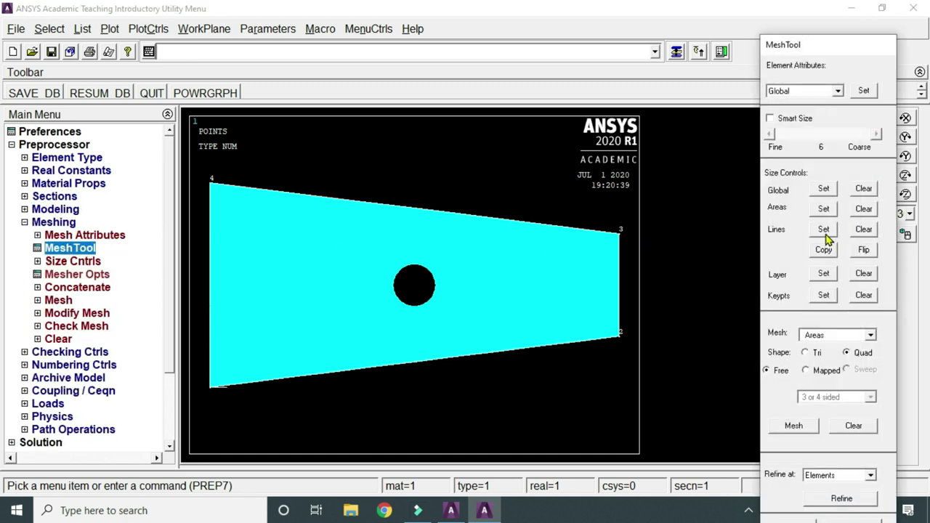
click(831, 210)
click(313, 290)
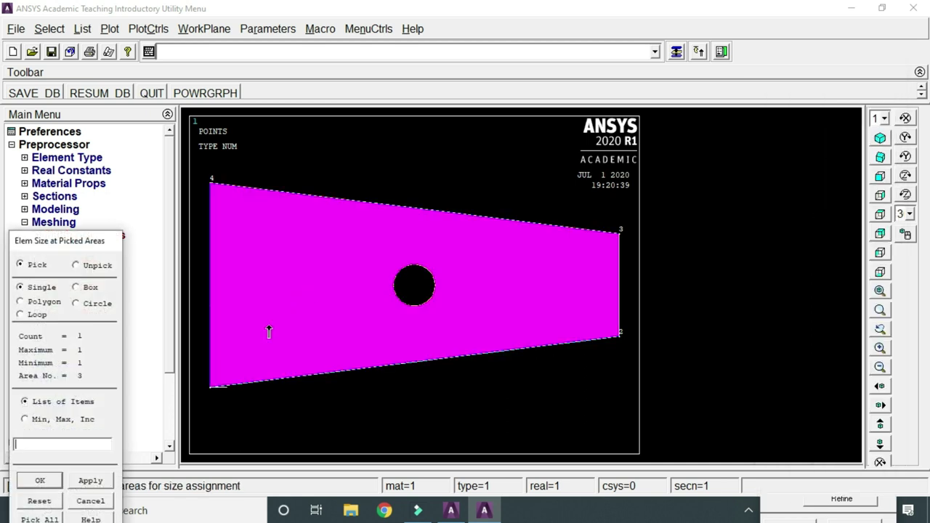
click(38, 481)
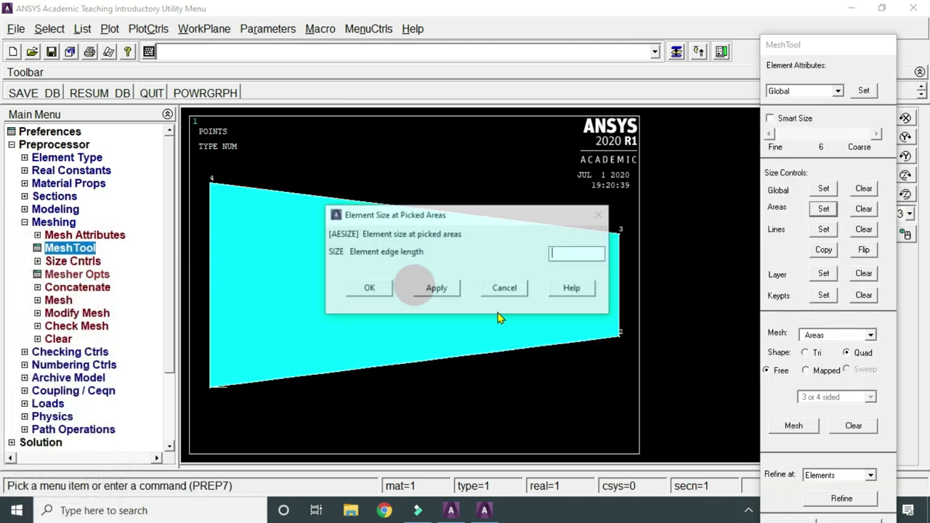
click(562, 252)
text(5)
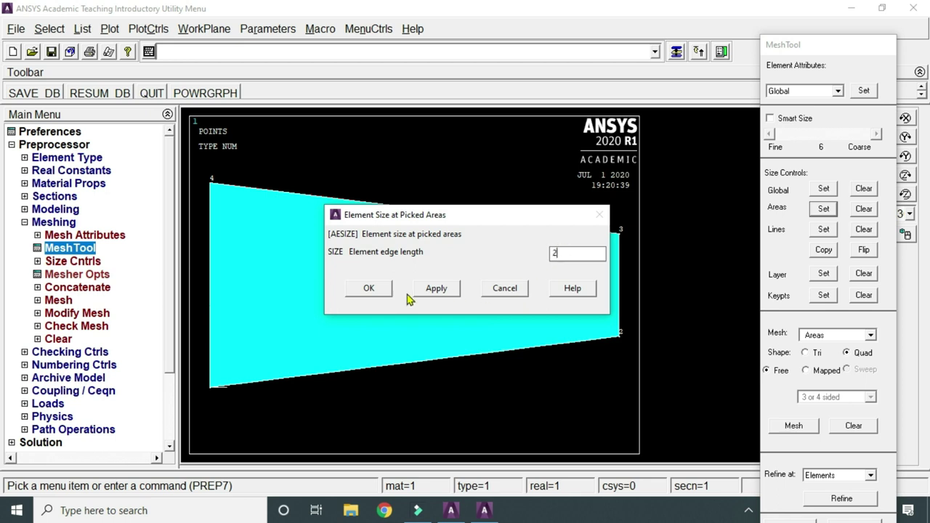
click(378, 294)
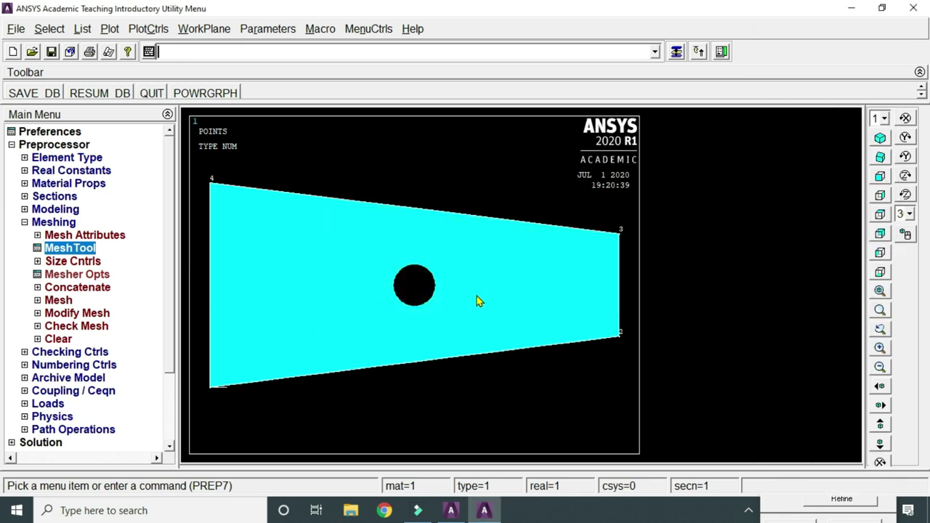
Step: Mesh the plate area with free triangular elements using the MeshTool
click(78, 248)
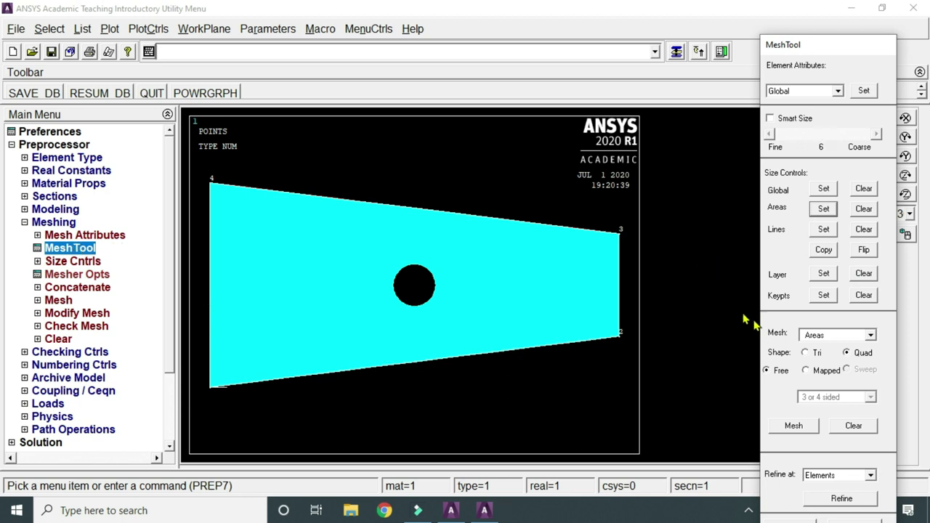
click(806, 353)
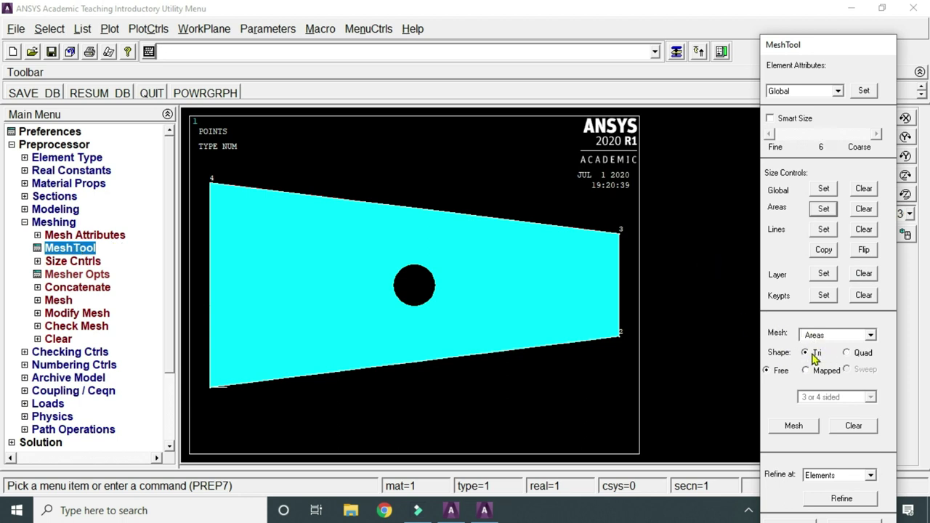
click(793, 426)
click(499, 306)
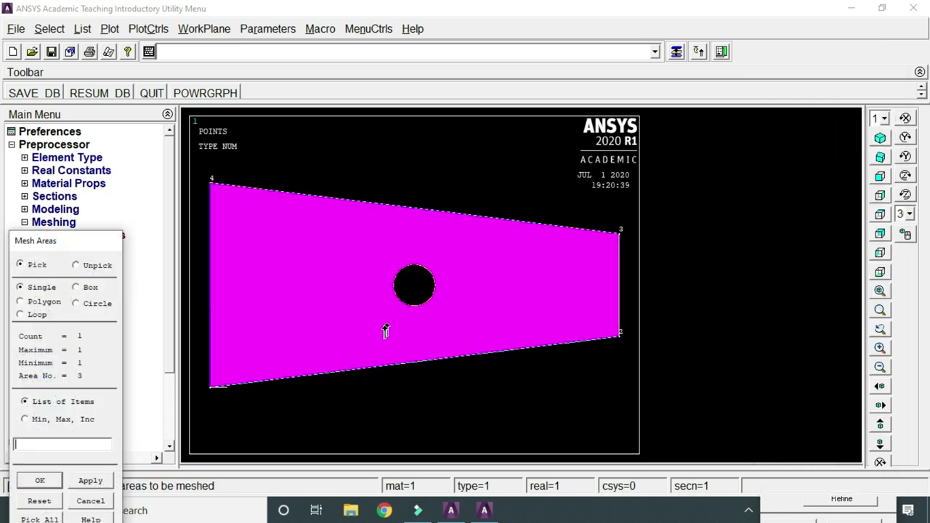
click(37, 482)
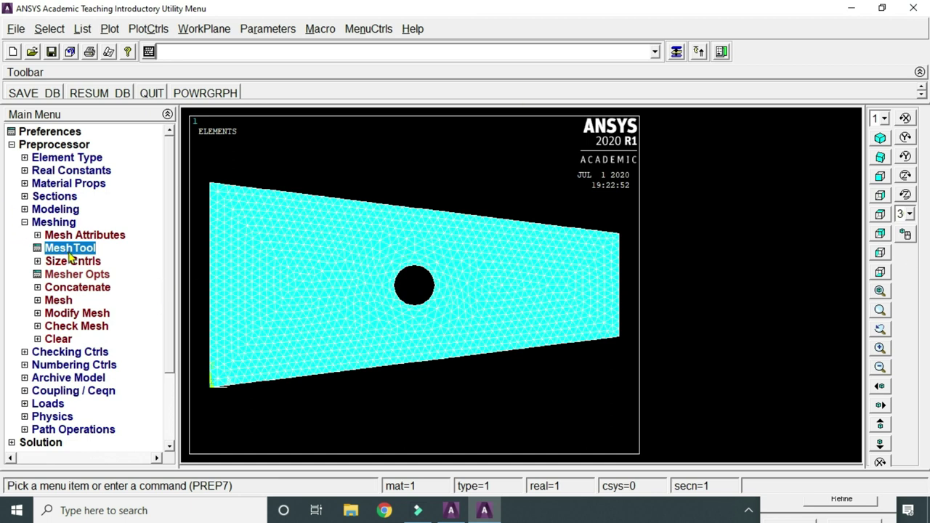
Step: Apply a structural displacement constraint on the plate's left edge line, fixing All DOF with a constant value of 0
click(53, 223)
click(52, 287)
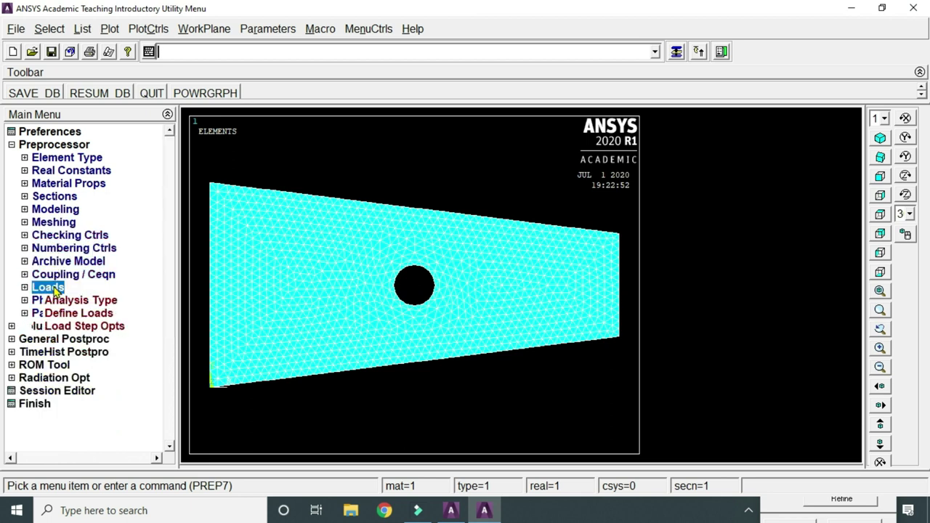
click(59, 303)
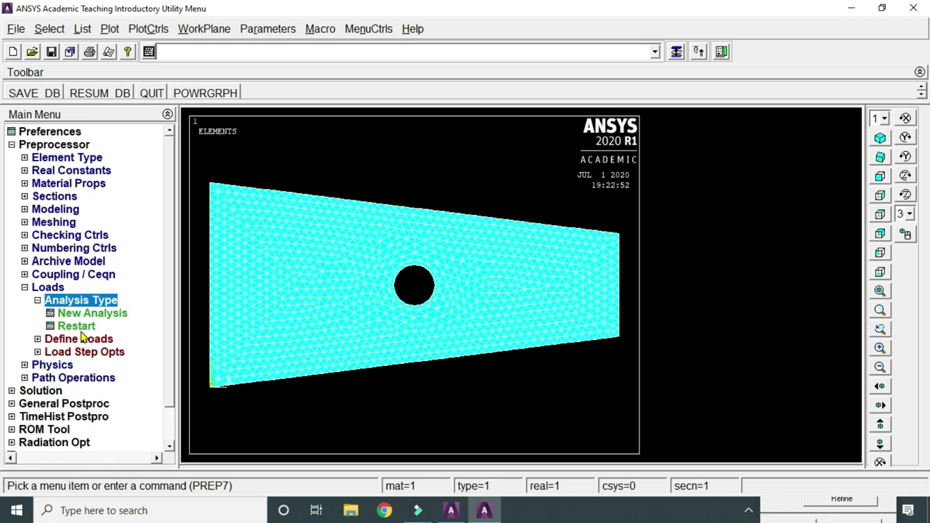
click(59, 303)
click(73, 313)
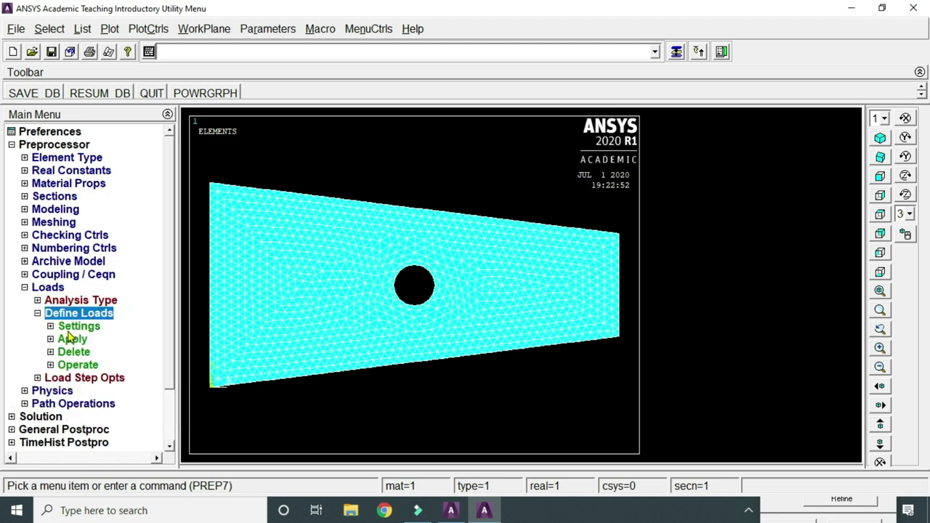
click(73, 340)
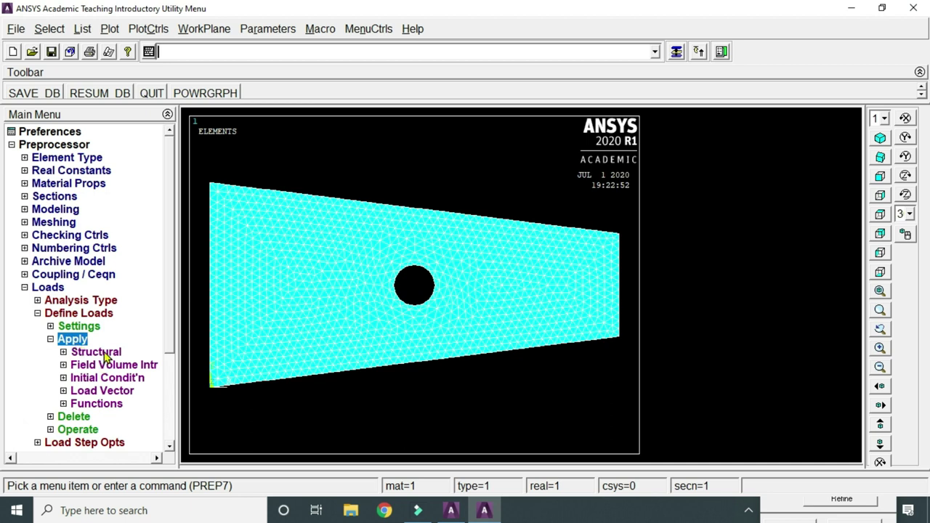
click(105, 352)
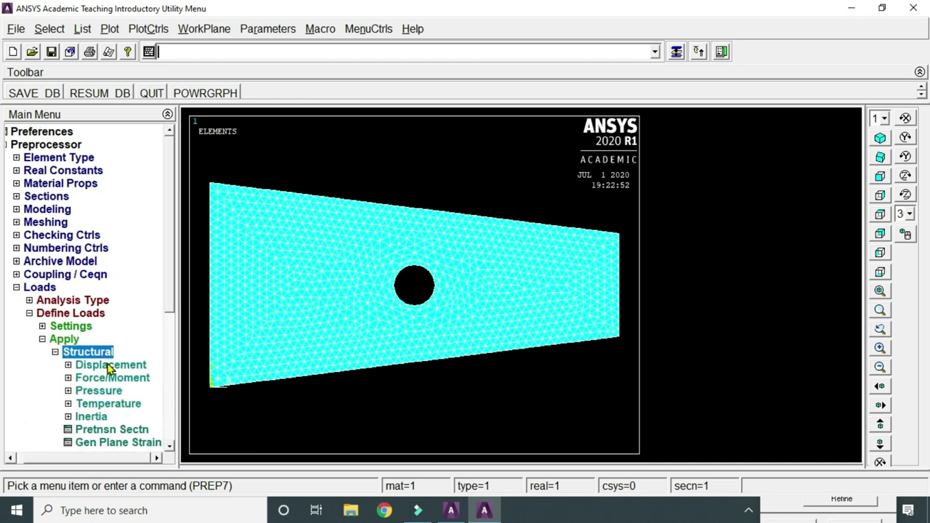
click(108, 366)
click(78, 382)
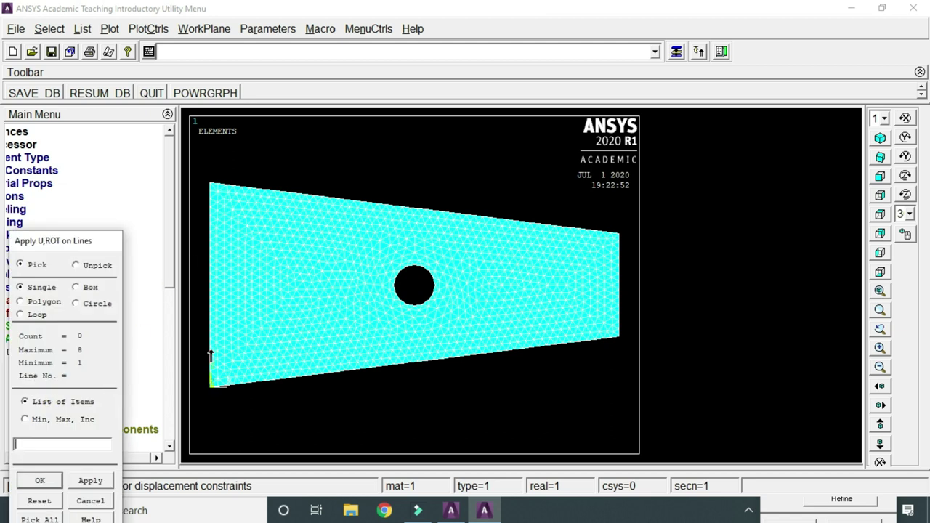
click(209, 292)
click(93, 484)
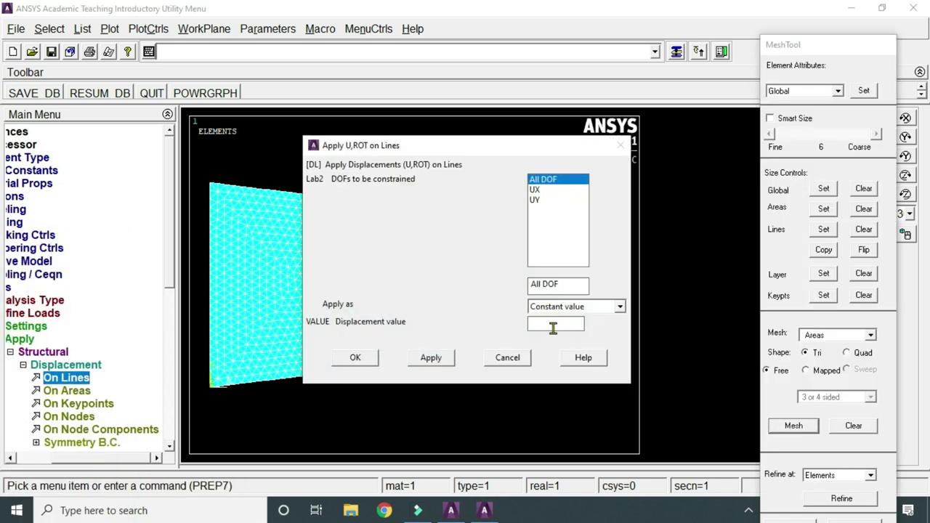
text(0)
click(356, 357)
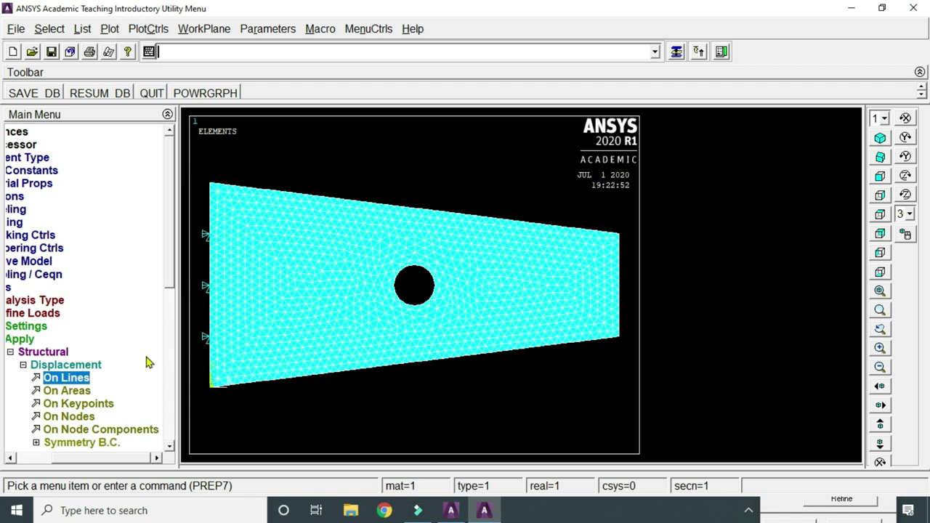
click(86, 363)
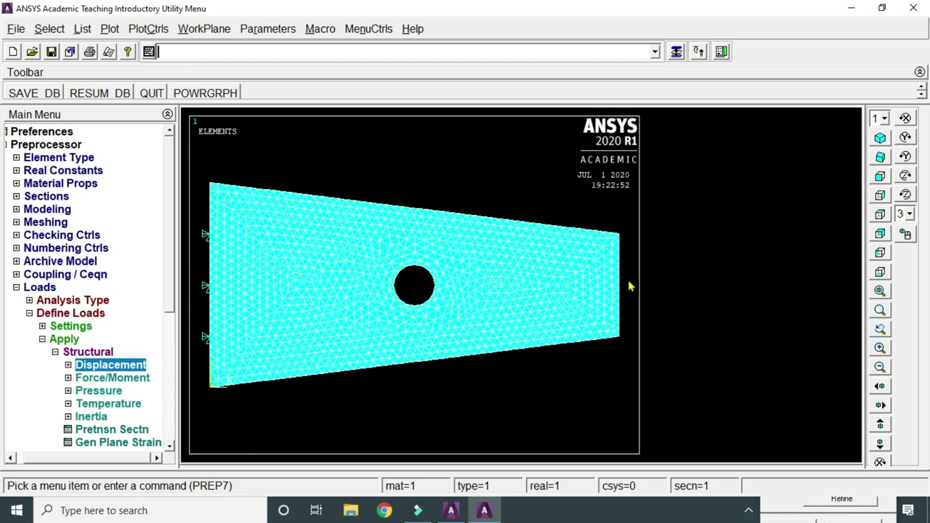
Step: Start coupling DOFs, plot the nodes and box-select all nodes along the plate's right edge
click(48, 274)
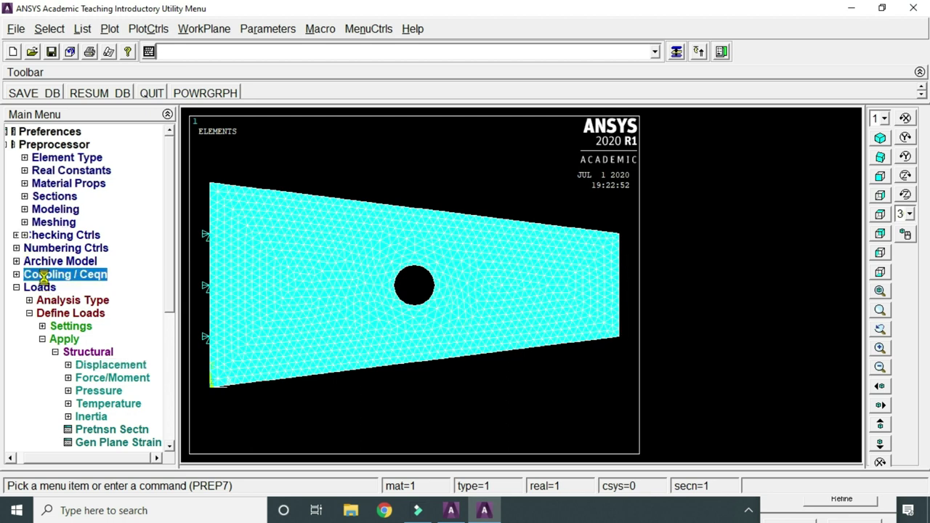
click(76, 289)
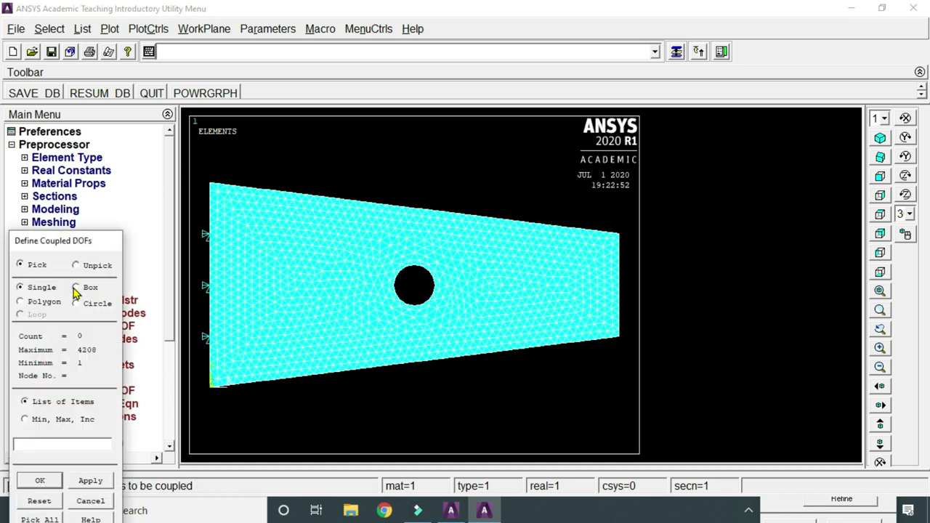
drag(78, 251, 120, 105)
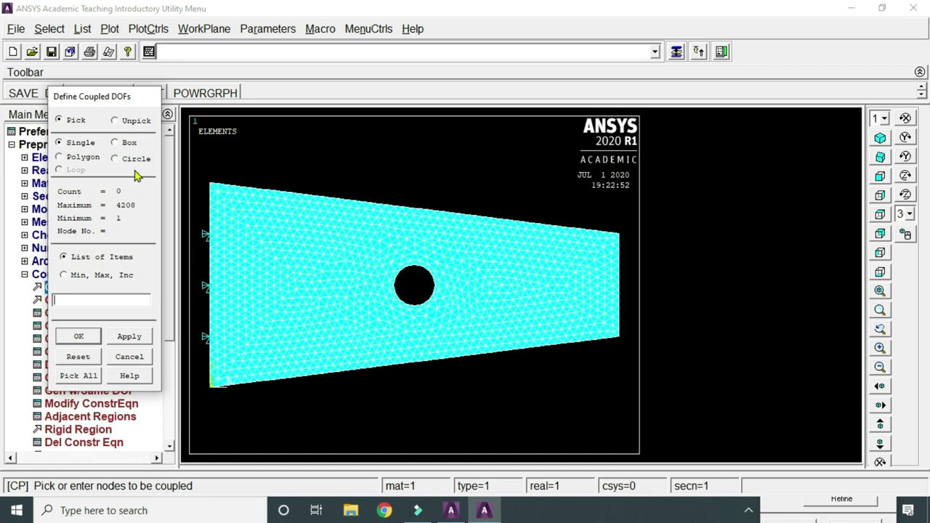
click(111, 29)
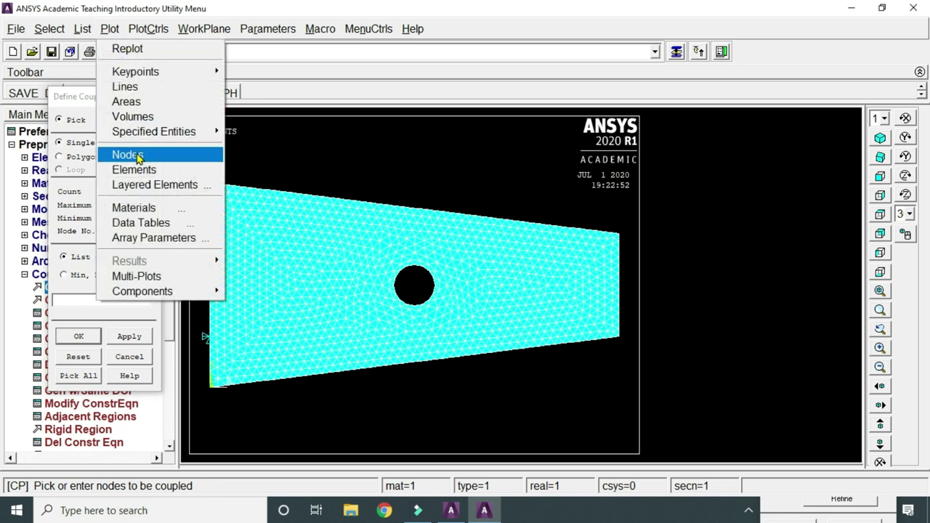
click(130, 154)
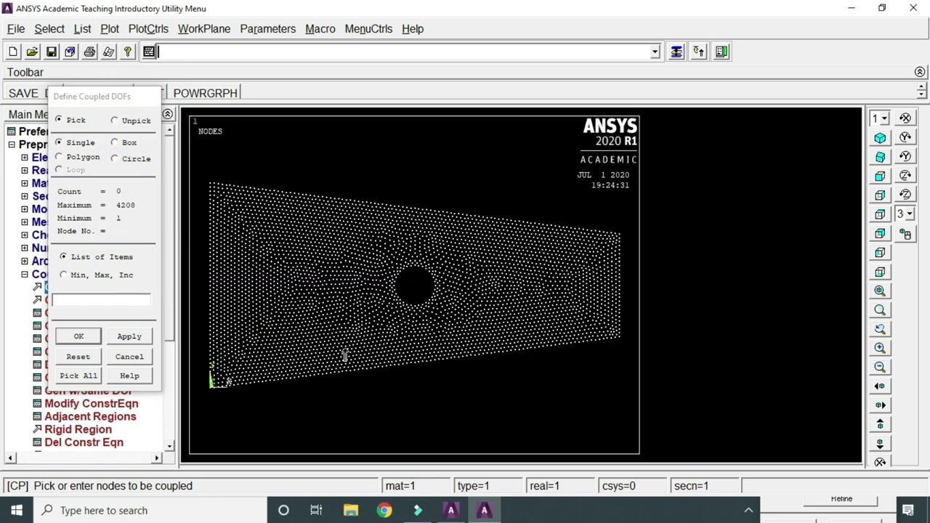
click(125, 146)
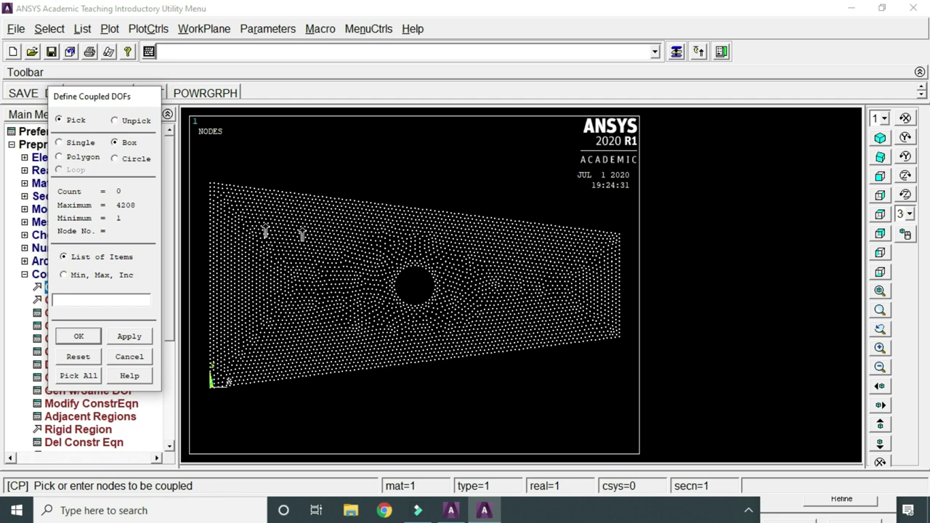
drag(632, 226, 617, 358)
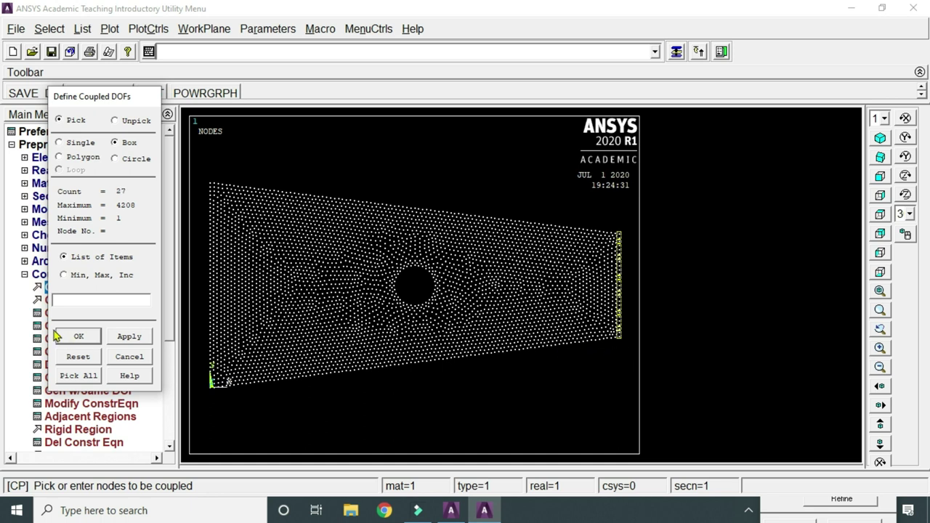
Step: Define the coupled DOF set for the picked nodes with reference number 1 and degree-of-freedom label UY
click(82, 338)
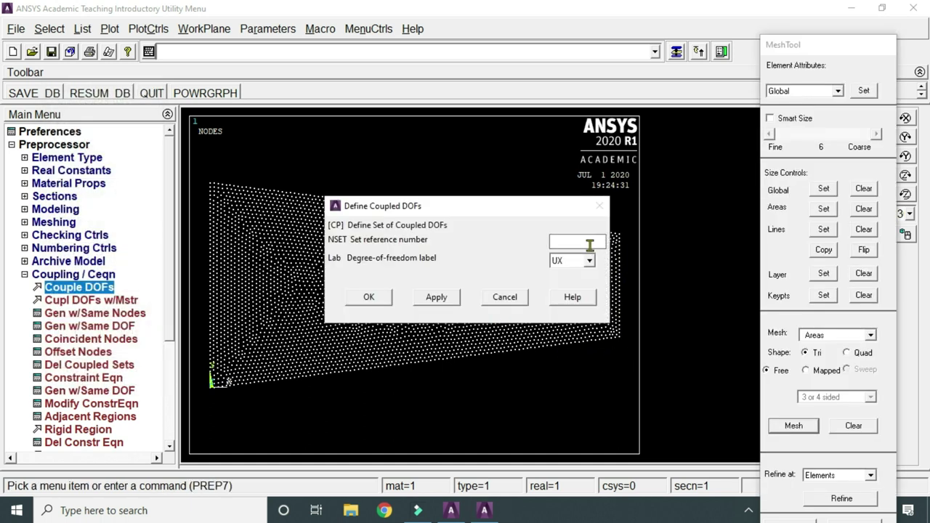
click(582, 243)
text(1)
click(590, 261)
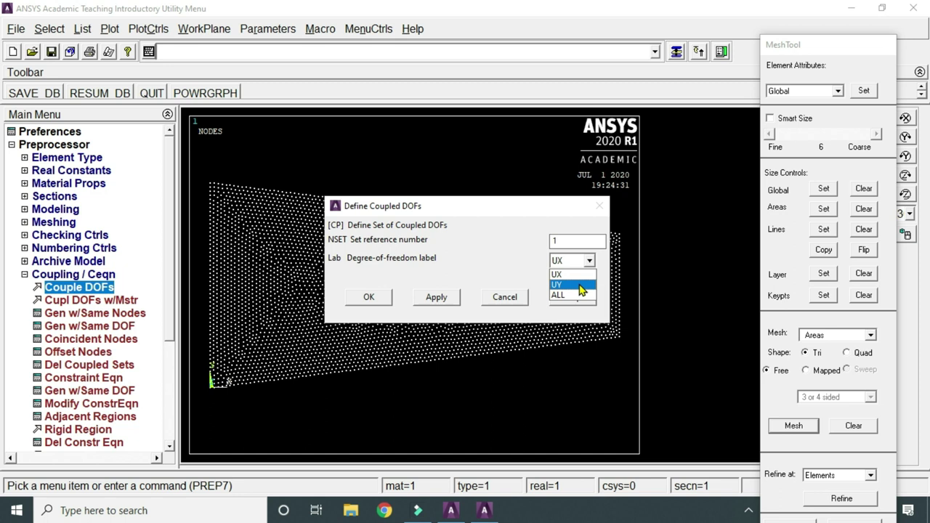
click(581, 286)
click(368, 296)
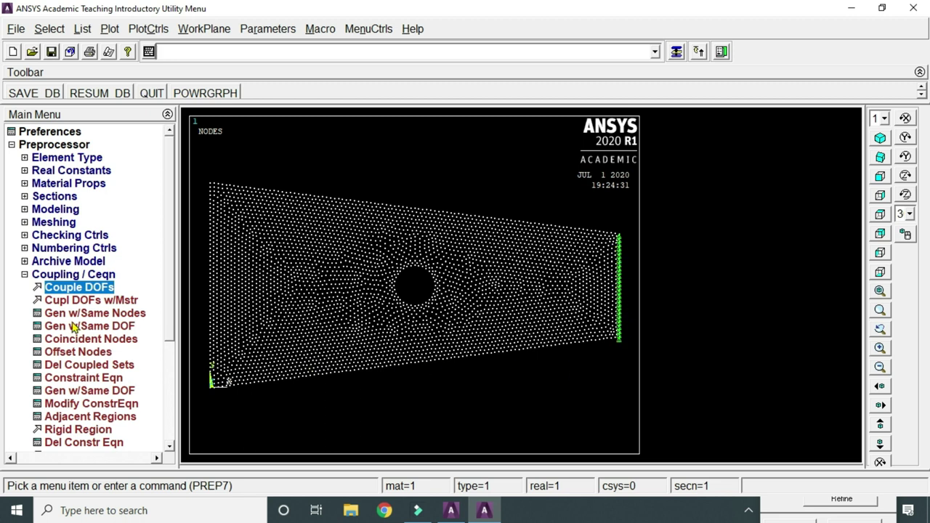
click(36, 275)
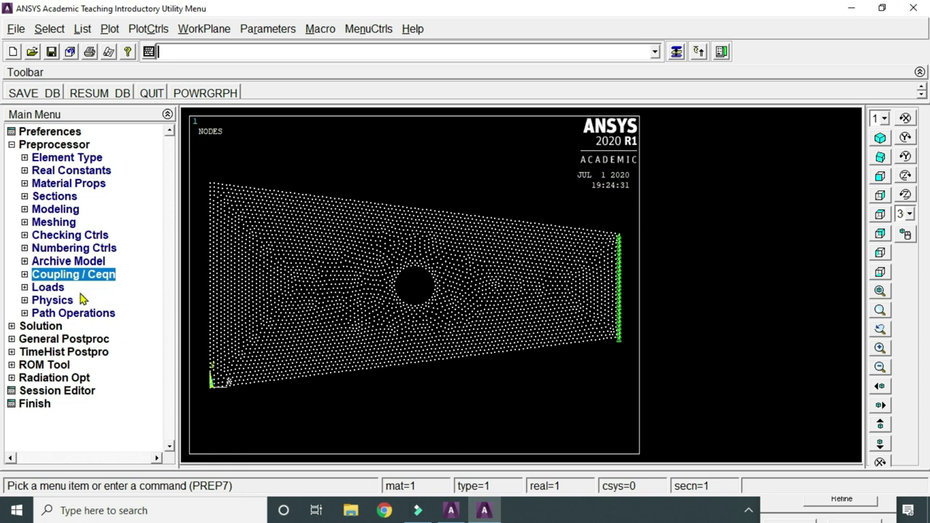
Step: Apply a constant FY force of -100 on one node near the middle of the plate's coupled right edge
click(48, 288)
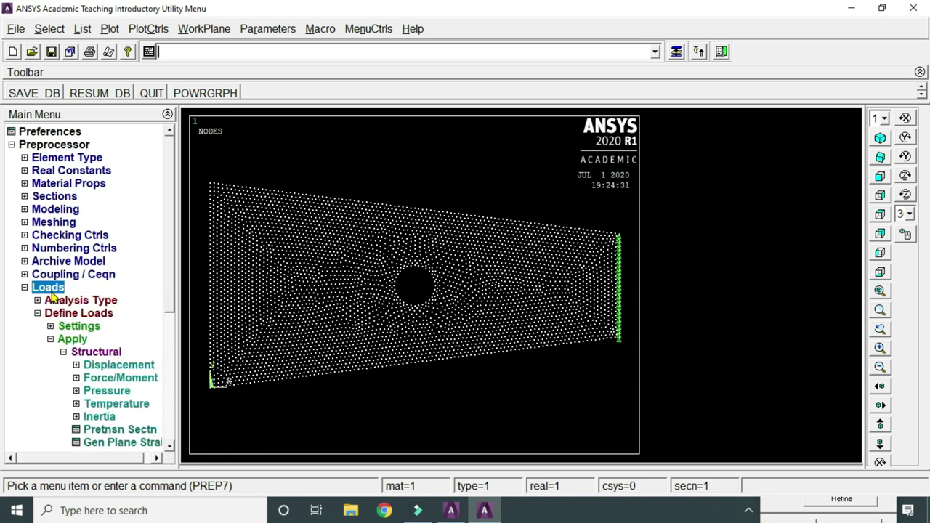
click(82, 381)
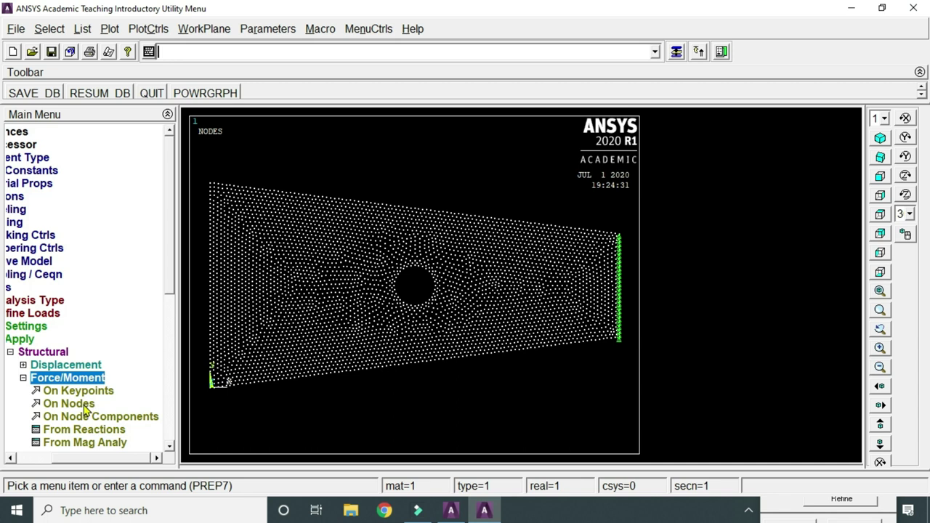
click(84, 407)
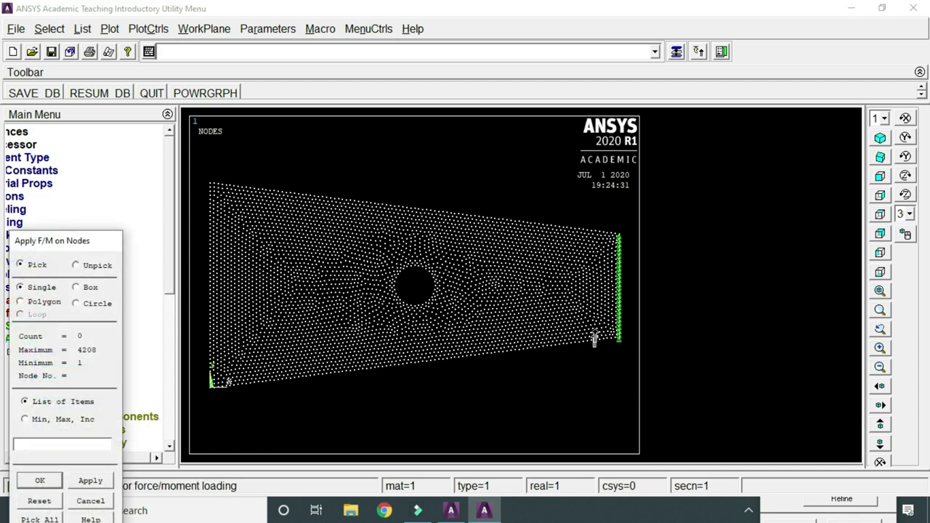
click(611, 304)
click(40, 480)
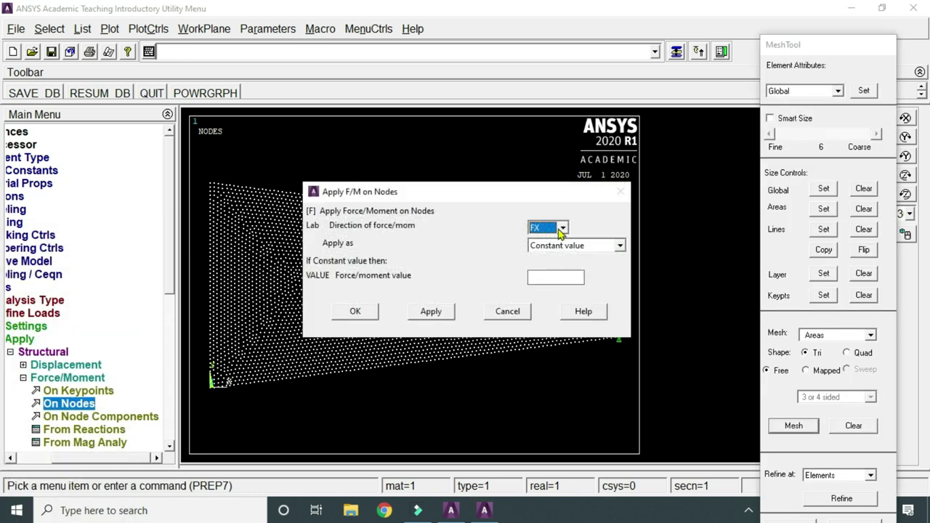
click(565, 229)
click(561, 249)
click(557, 279)
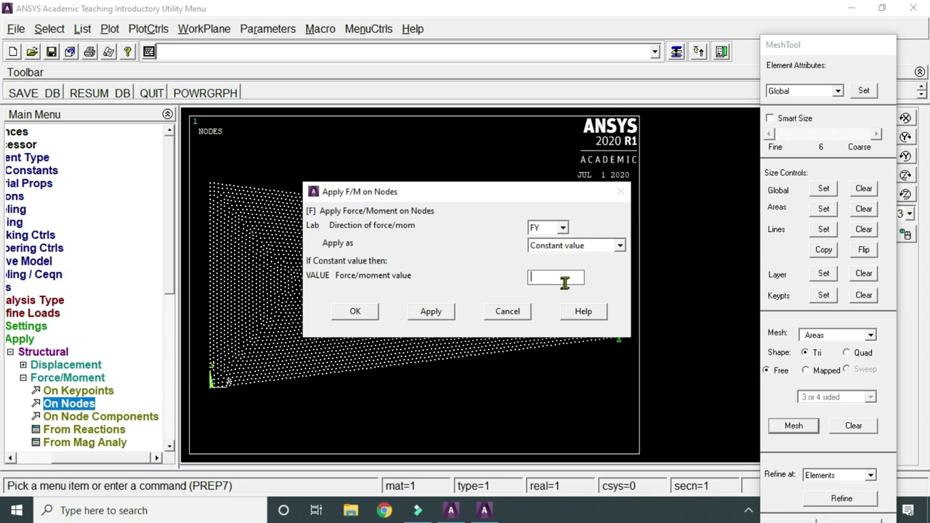
text(-100)
click(362, 315)
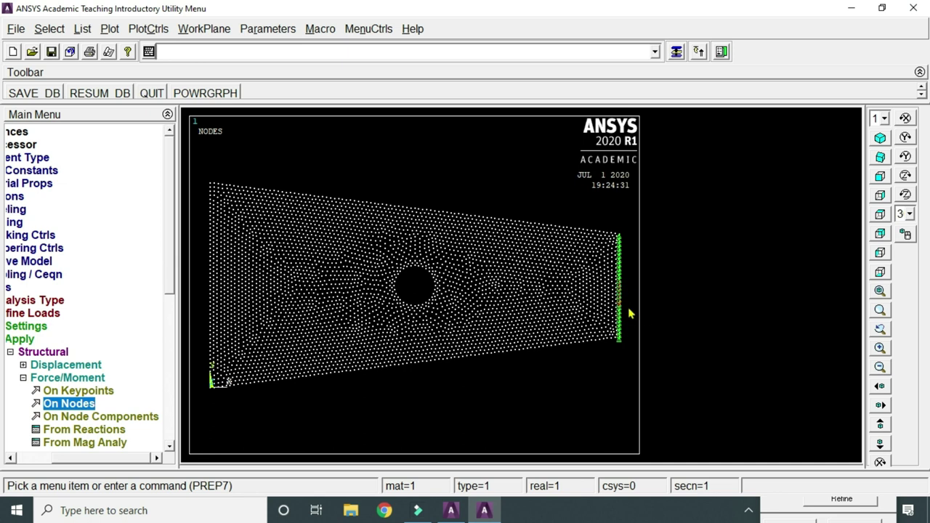
click(211, 305)
click(211, 305)
Step: Solve the current load step of the plate model, and close the completion note and the solution status listing
click(41, 354)
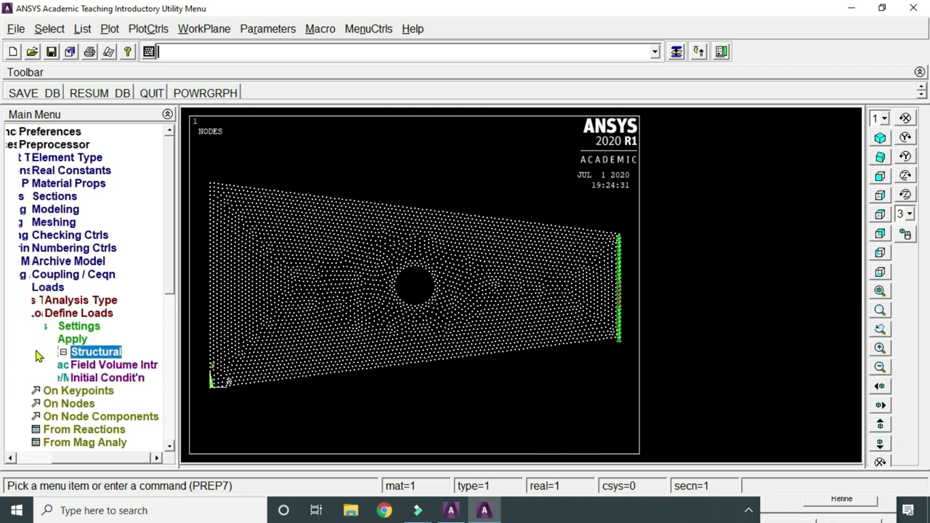
click(39, 355)
click(47, 288)
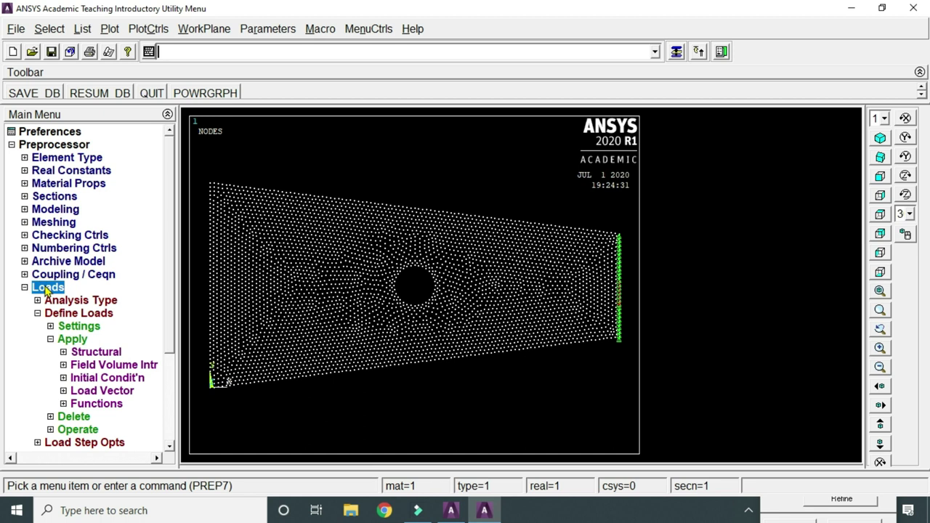
click(46, 287)
click(44, 327)
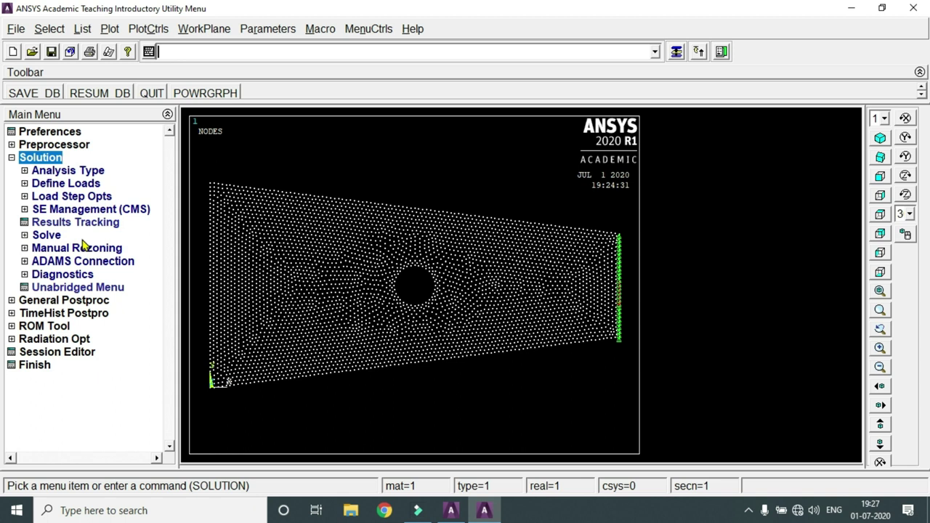
click(51, 235)
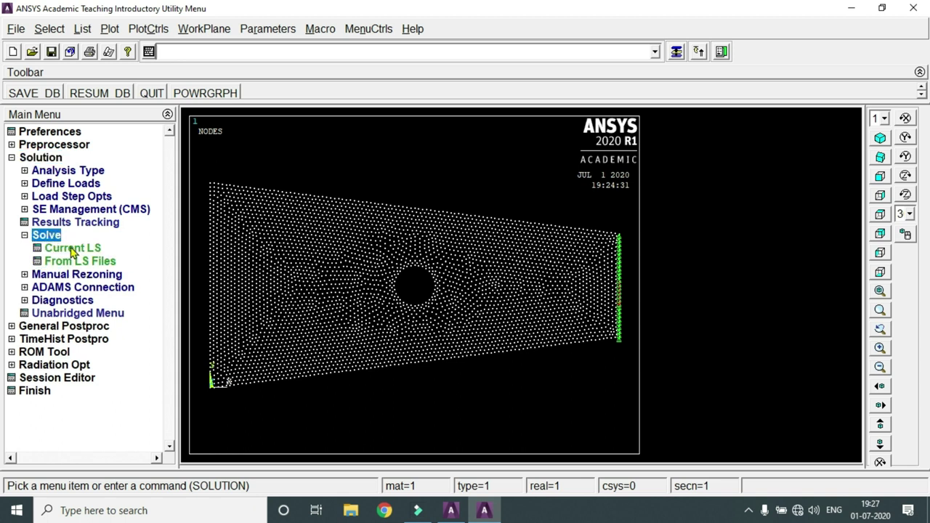
click(72, 248)
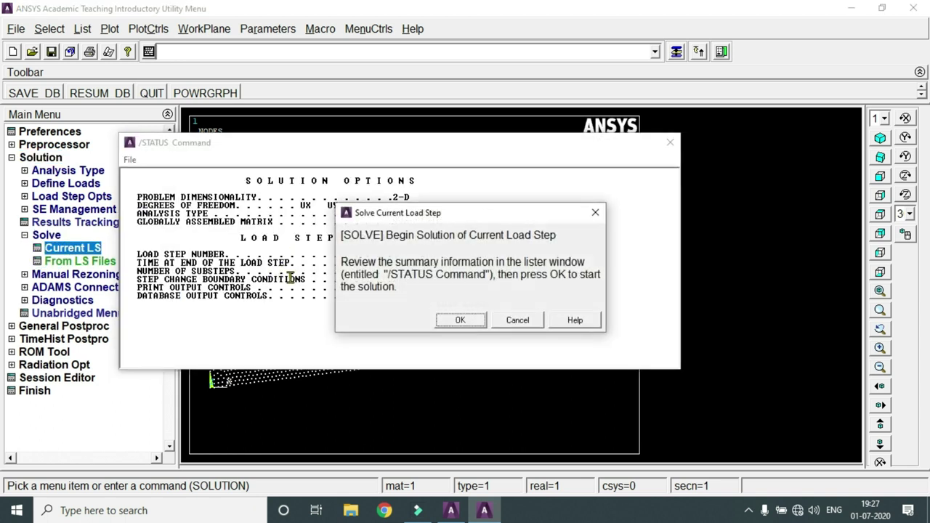
click(460, 321)
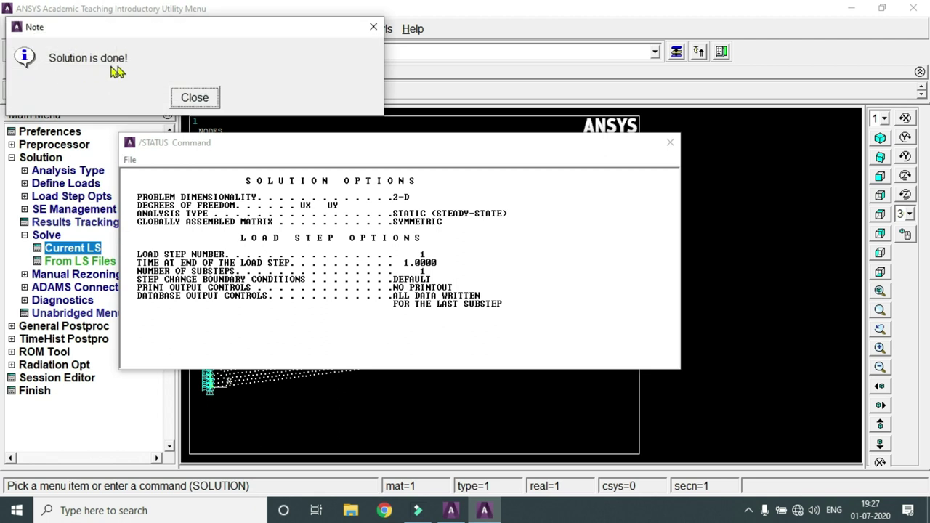
click(208, 101)
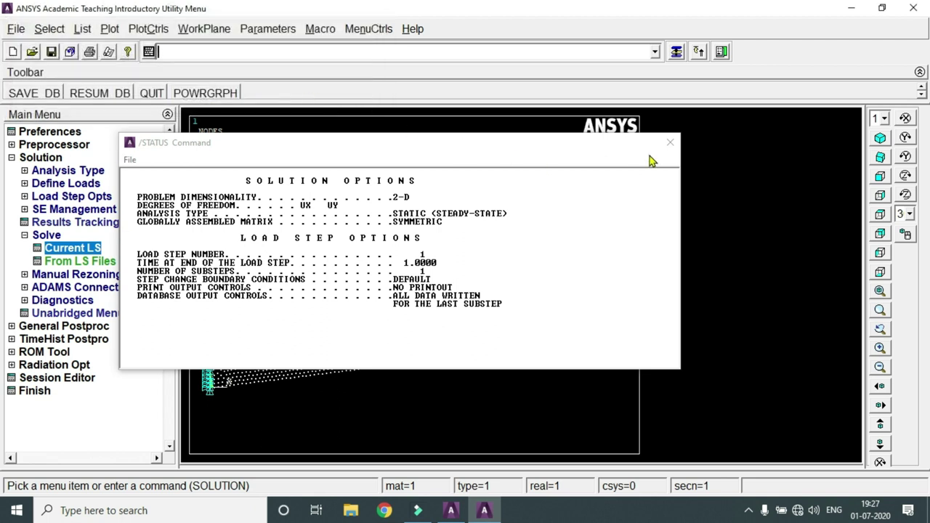
click(670, 142)
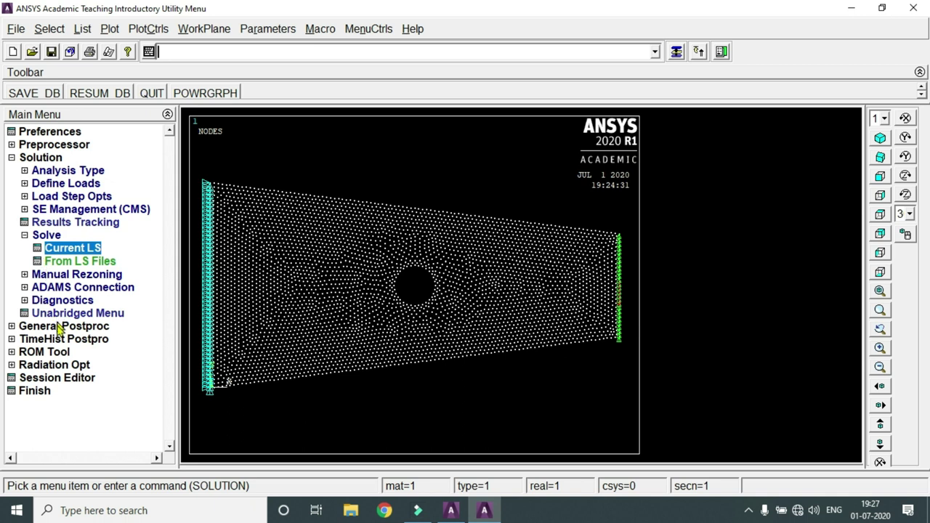
Step: Read the last results set in the general postprocessor
click(79, 326)
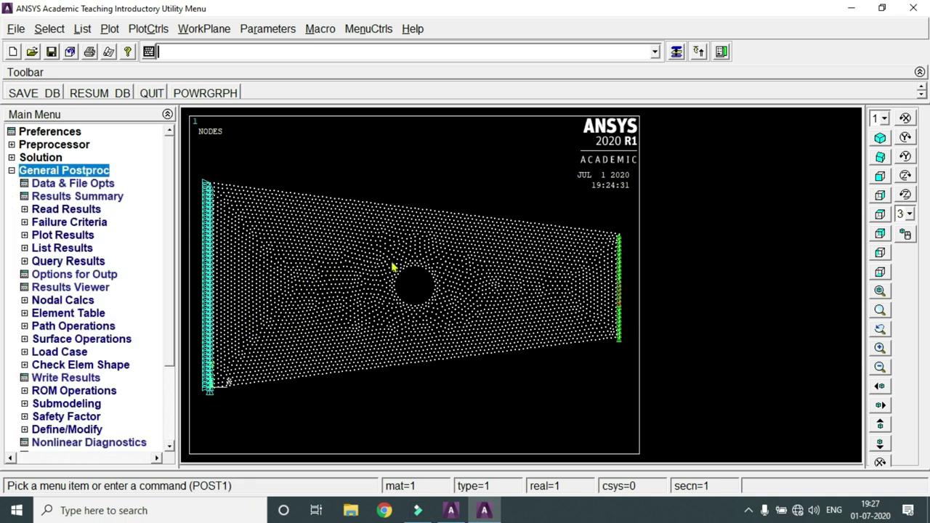
click(70, 210)
click(68, 261)
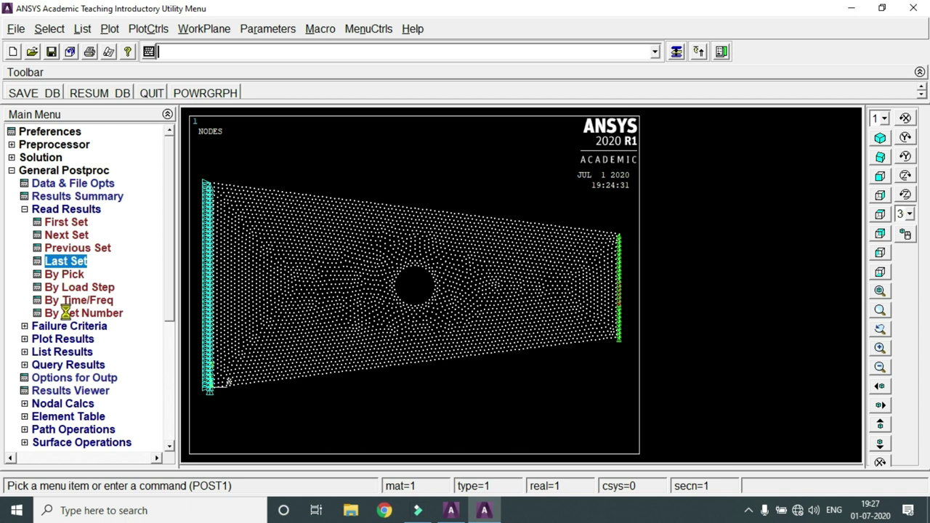
Step: Plot the nodal solution contour of the displacement vector sum, showing the deformed shape only
click(73, 339)
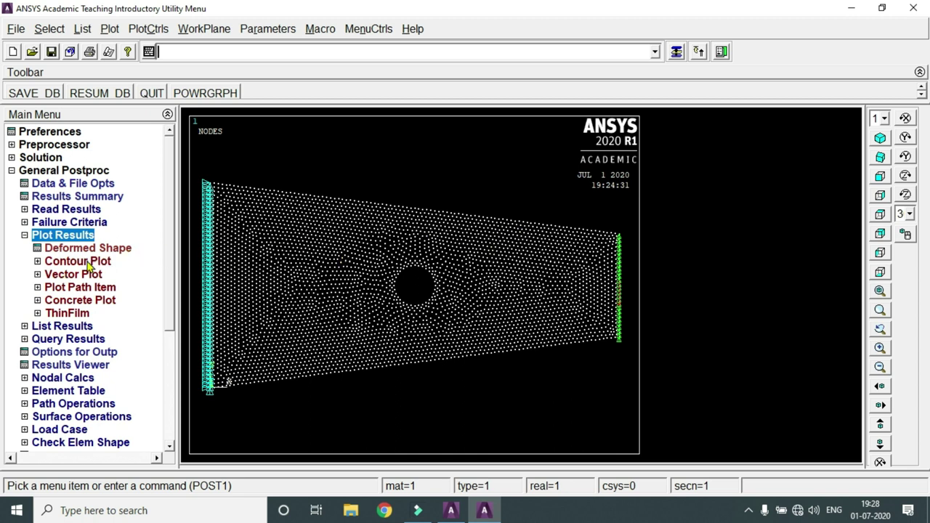
click(79, 263)
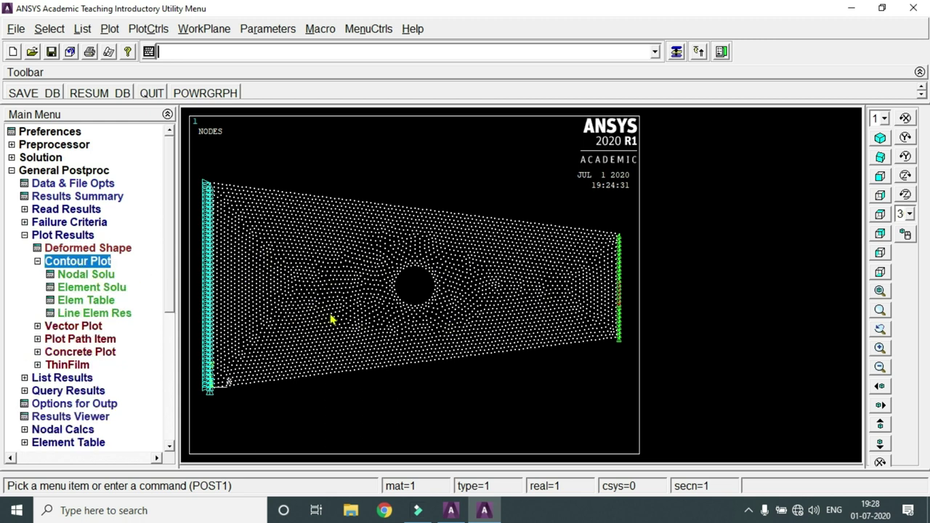
double_click(79, 276)
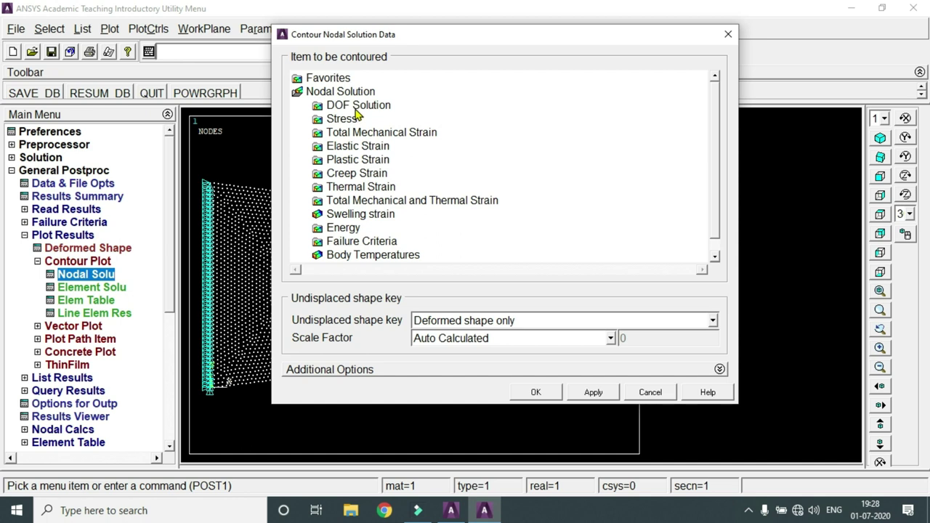
double_click(359, 106)
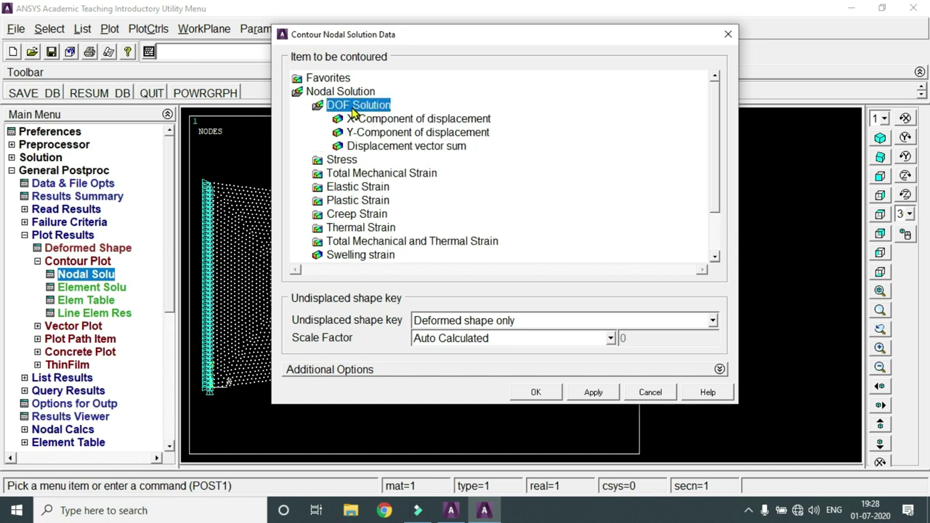
click(406, 148)
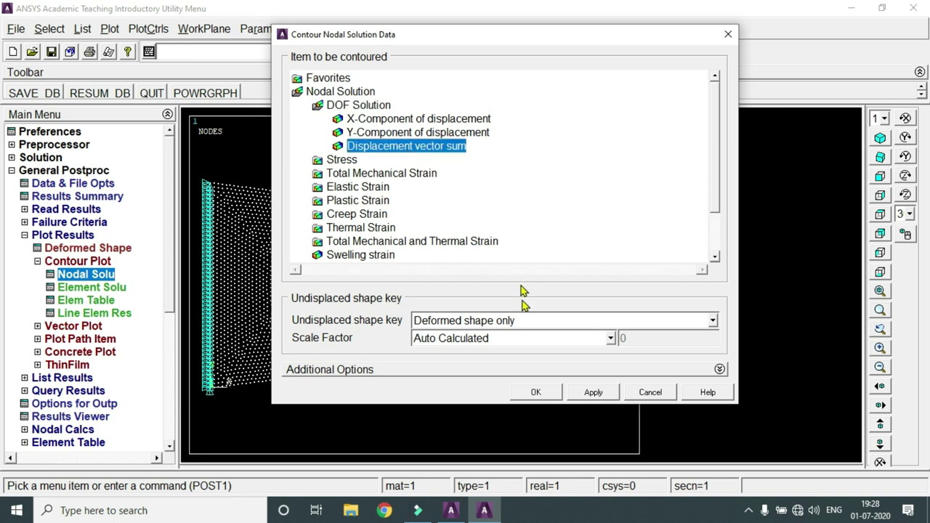
click(535, 392)
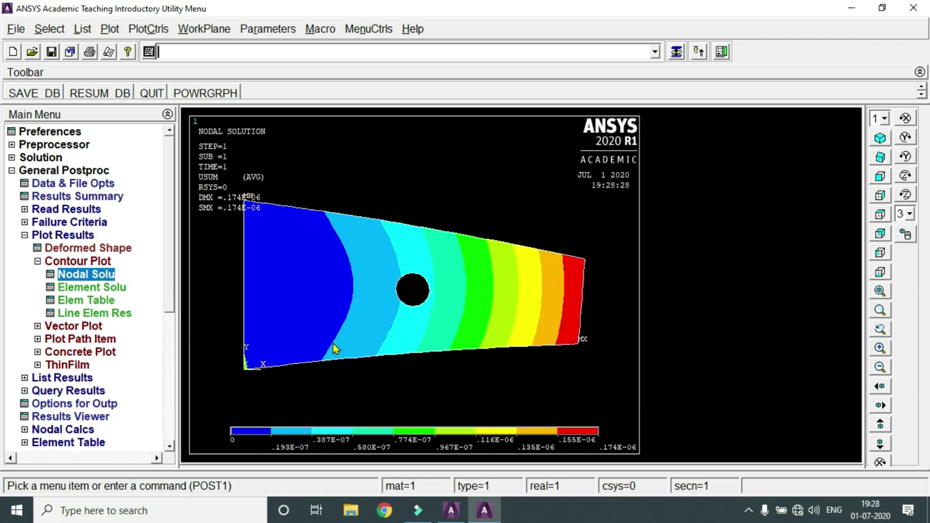
Step: Animate the plate's deformed shape together with the undeformed shape, and close the animation controller
click(199, 33)
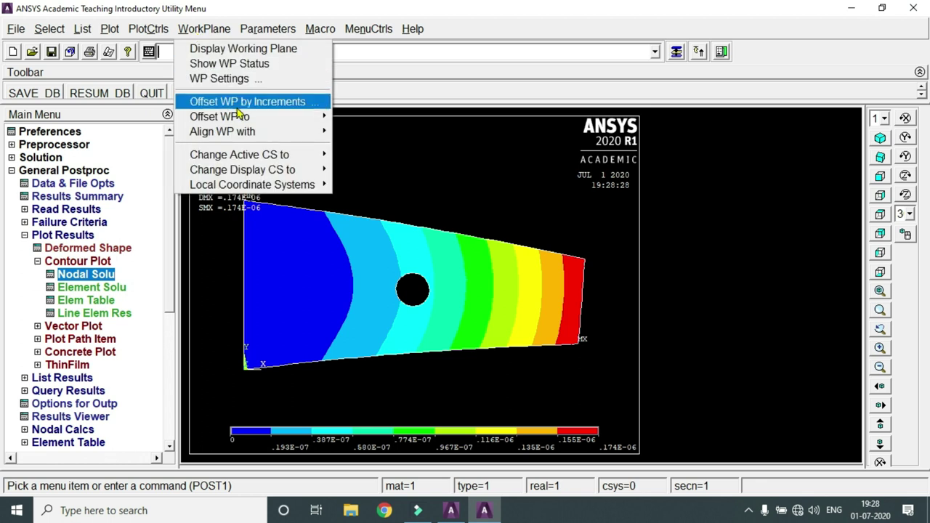
click(156, 30)
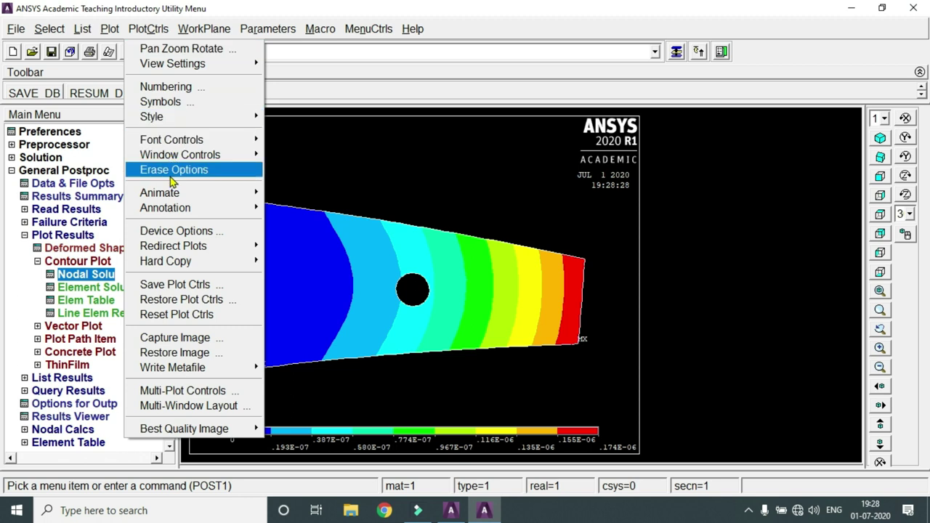
mouse_move(201, 201)
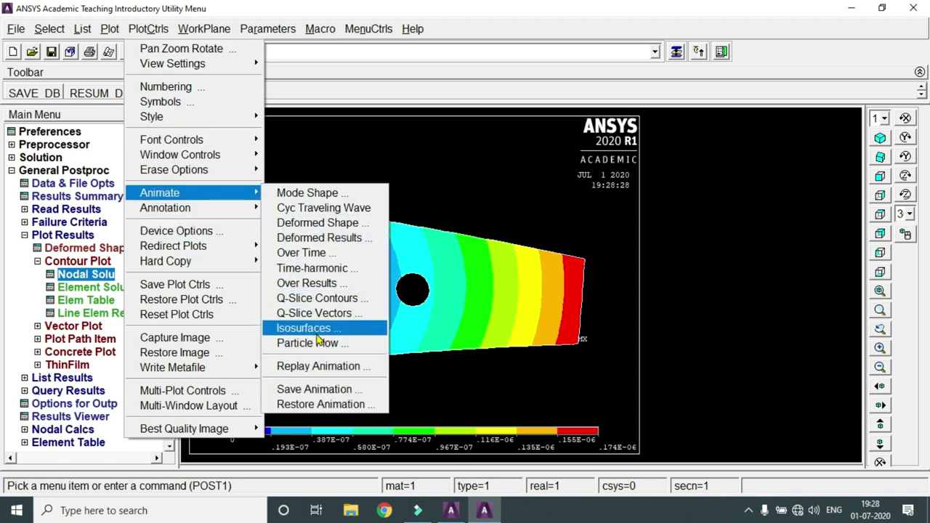
click(340, 230)
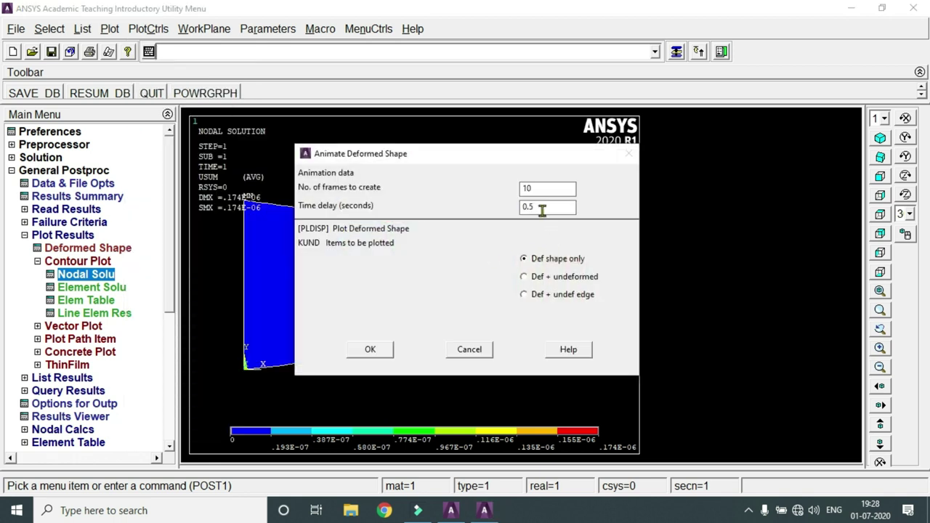
click(538, 282)
click(372, 350)
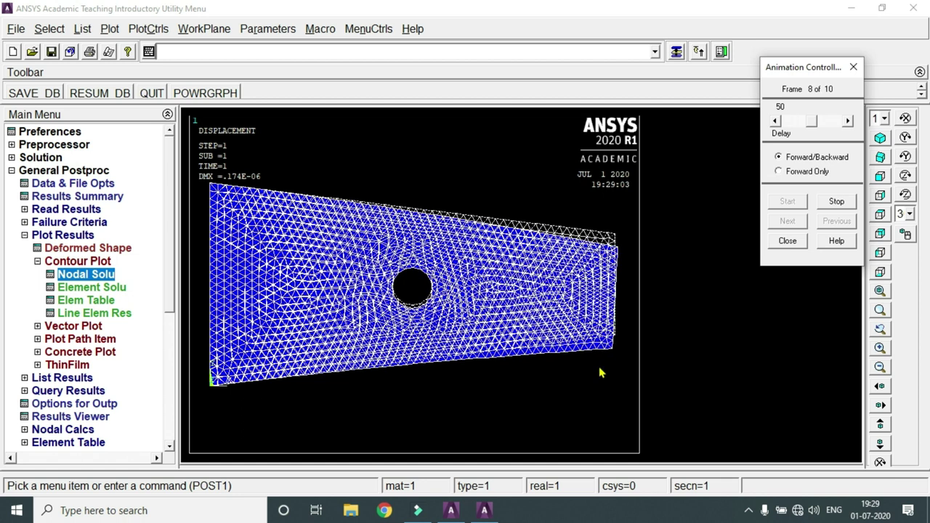
click(788, 241)
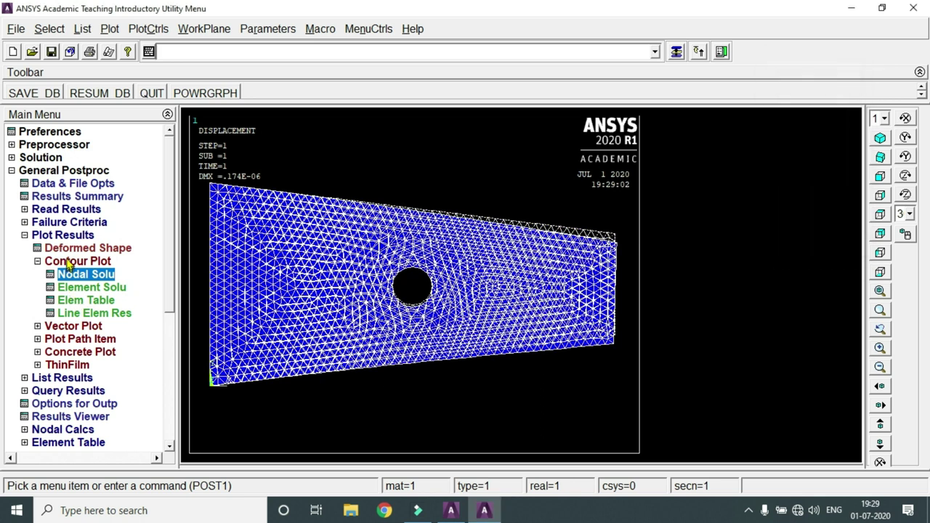
Step: Plot the nodal solution contour of von Mises stress on the plate, showing the deformed shape only
click(89, 274)
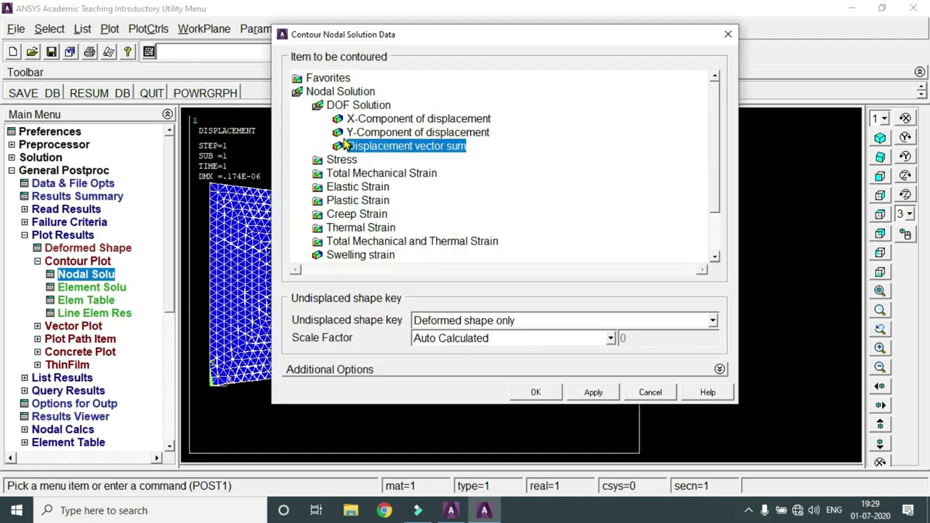
click(341, 160)
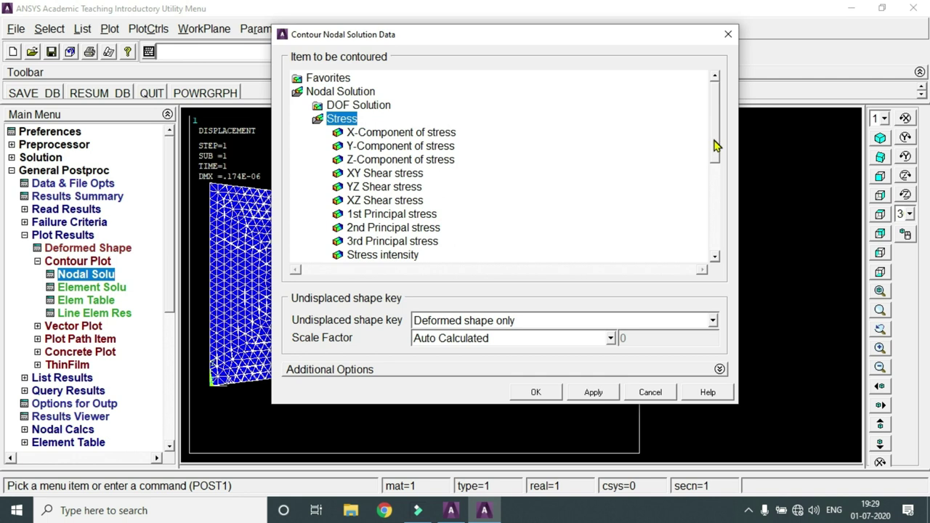
drag(714, 145, 701, 167)
click(422, 228)
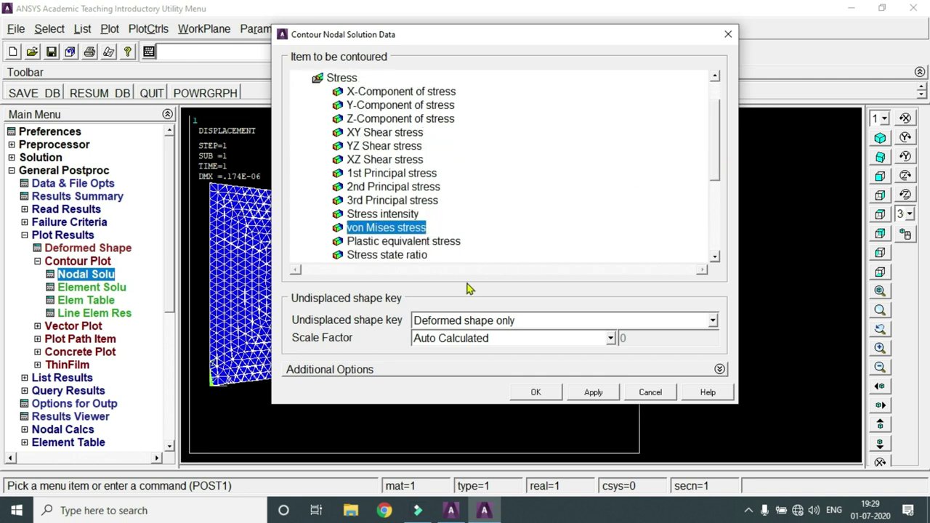
click(533, 392)
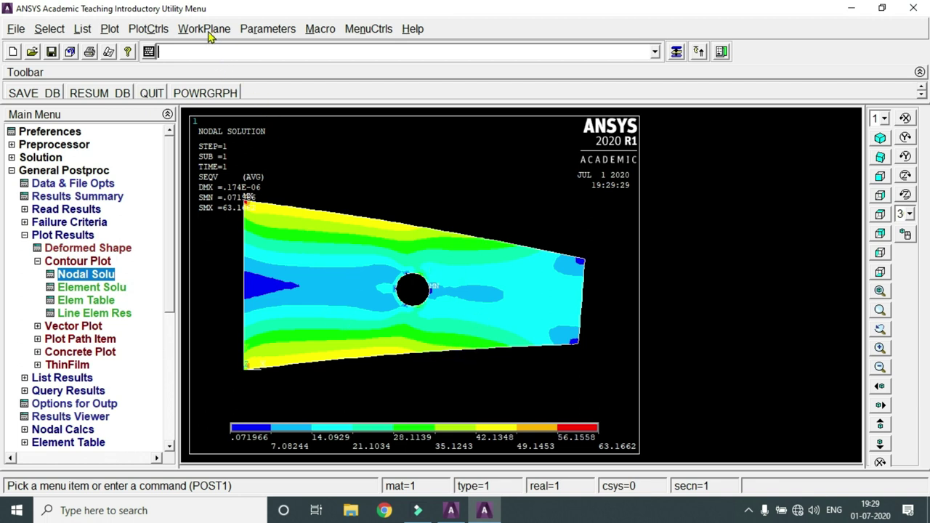
Step: Animate the deformed results for the Y-direction stress SY on the plate, and stop the animation
click(161, 32)
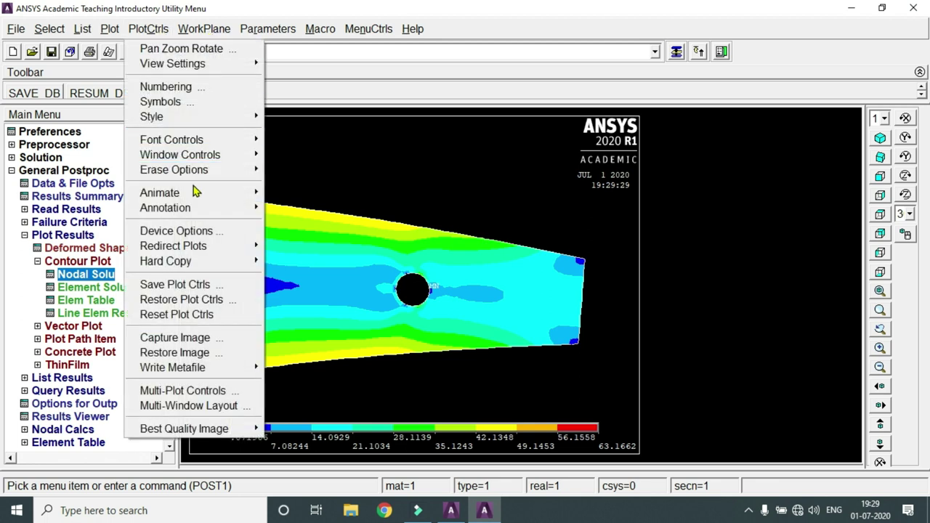
mouse_move(232, 194)
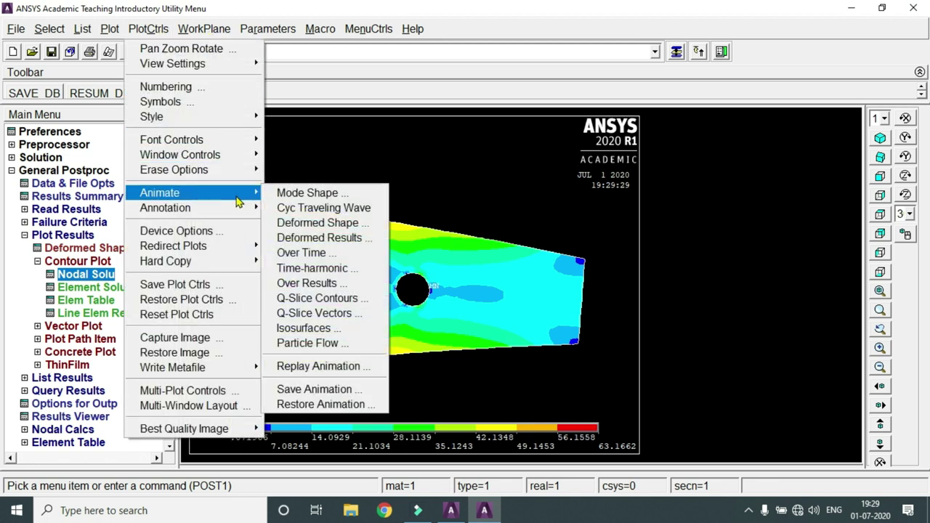
click(324, 238)
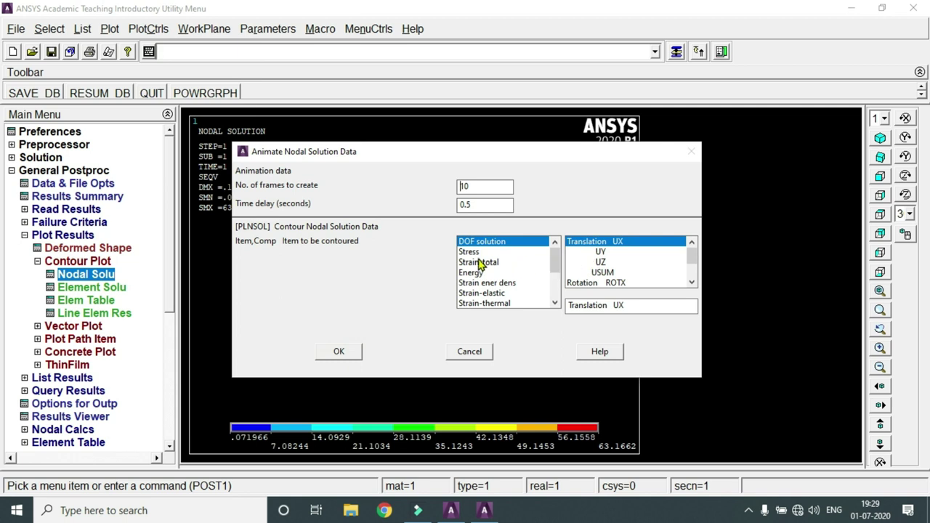
click(476, 252)
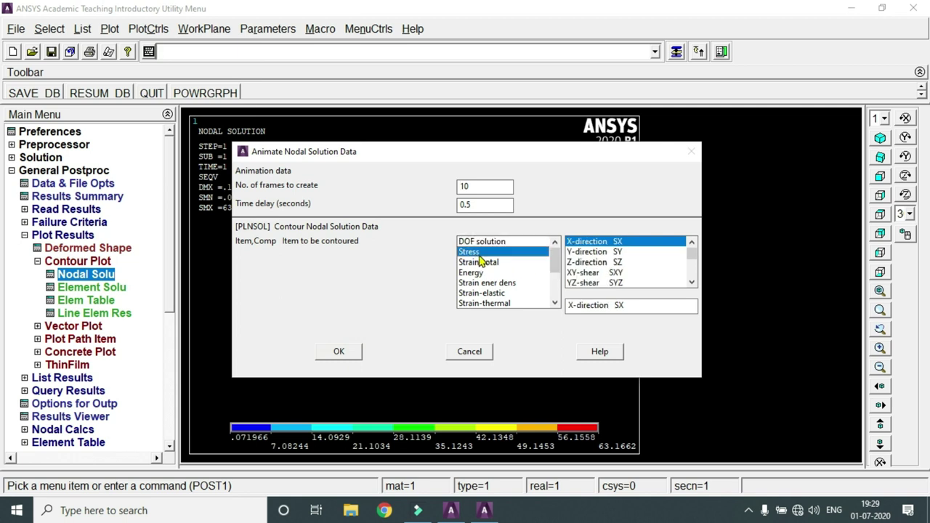
click(609, 252)
click(349, 353)
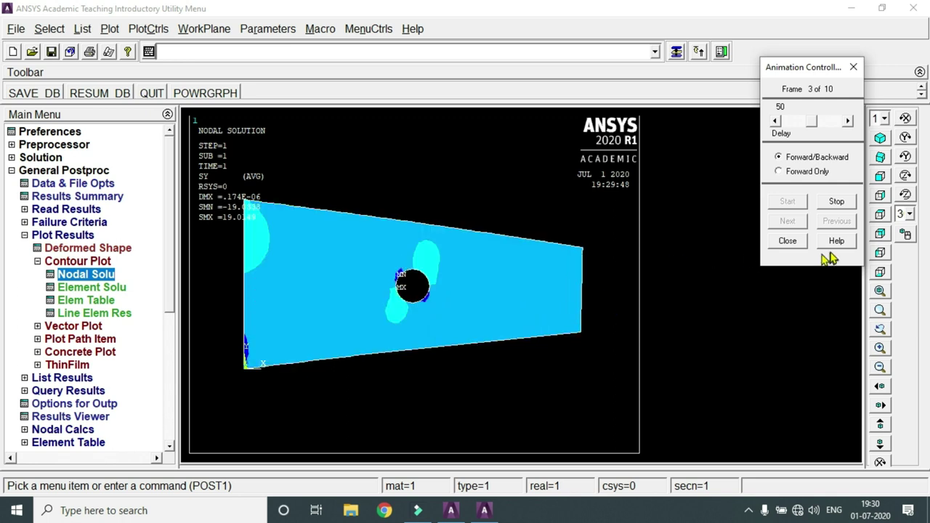
click(836, 201)
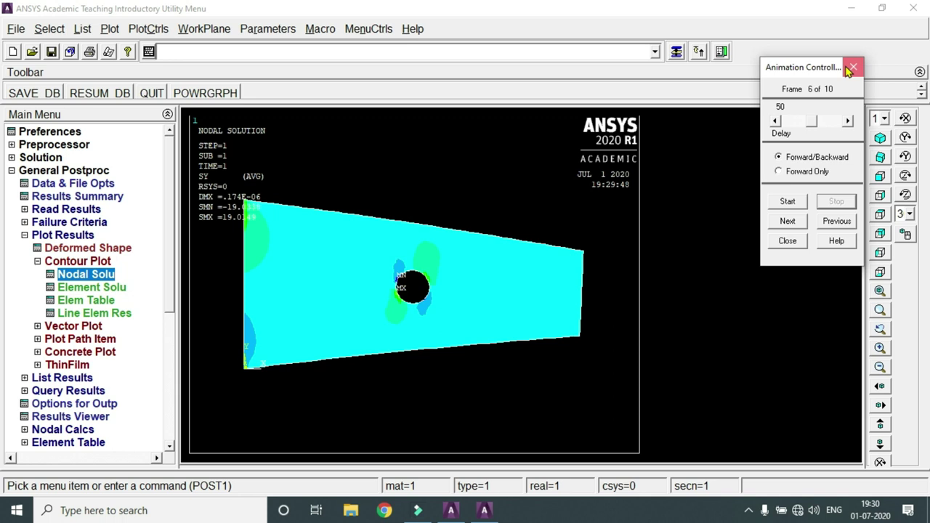
click(162, 29)
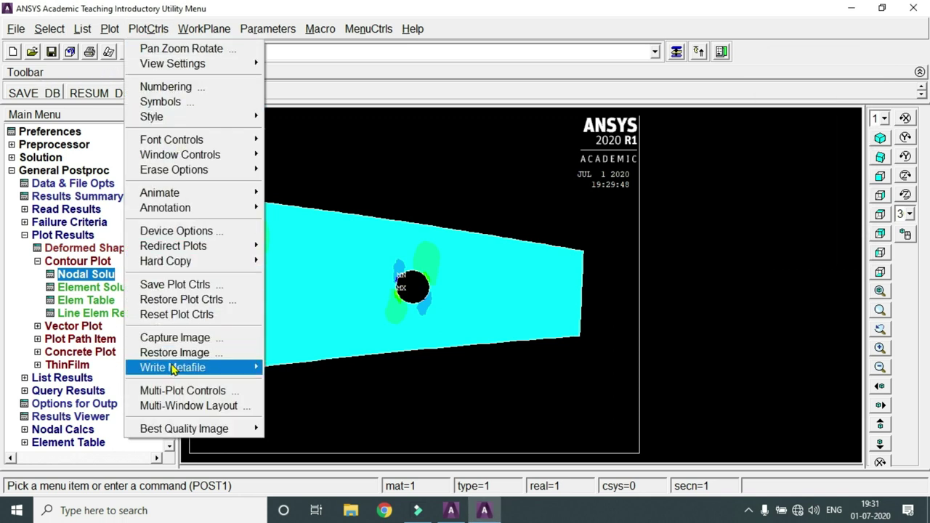
mouse_move(246, 373)
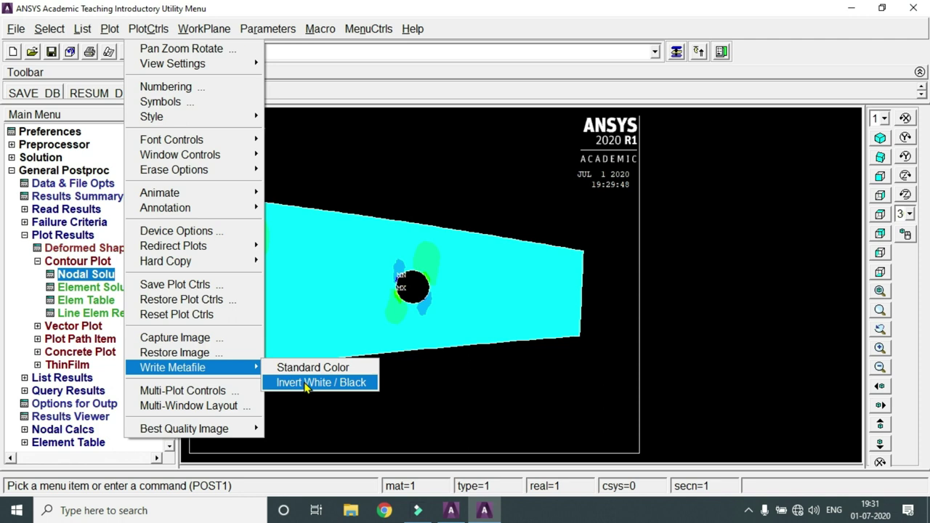
click(405, 215)
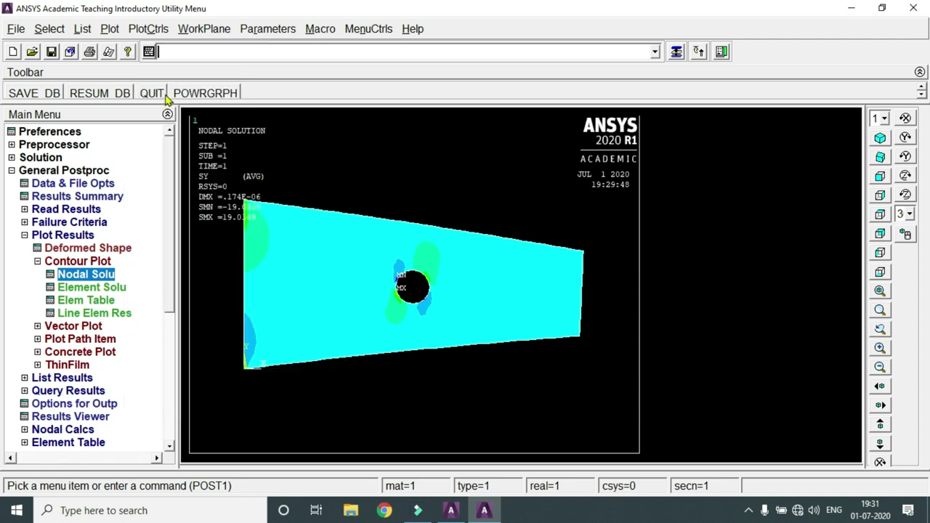
Step: Start a report in a new file_report directory in append mode and capture the Y-direction stress plot with the caption "file Image 1"
click(109, 52)
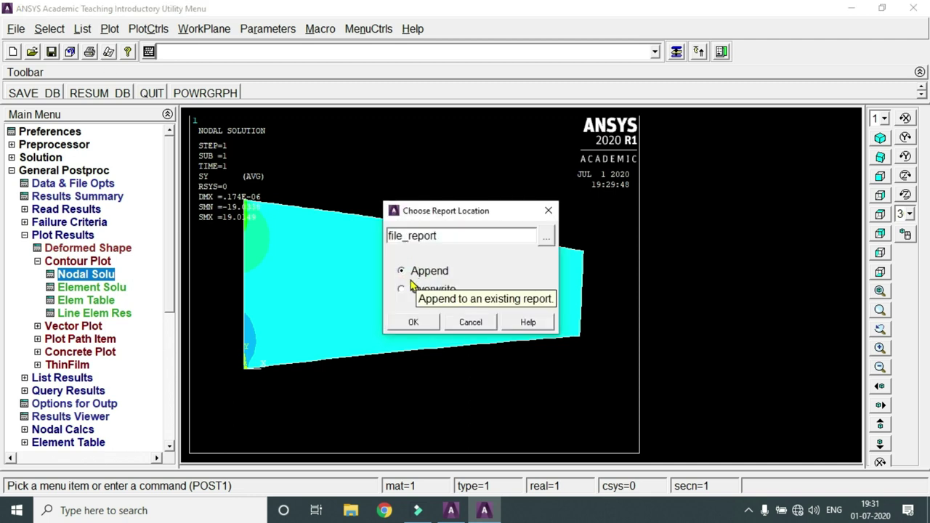
click(415, 322)
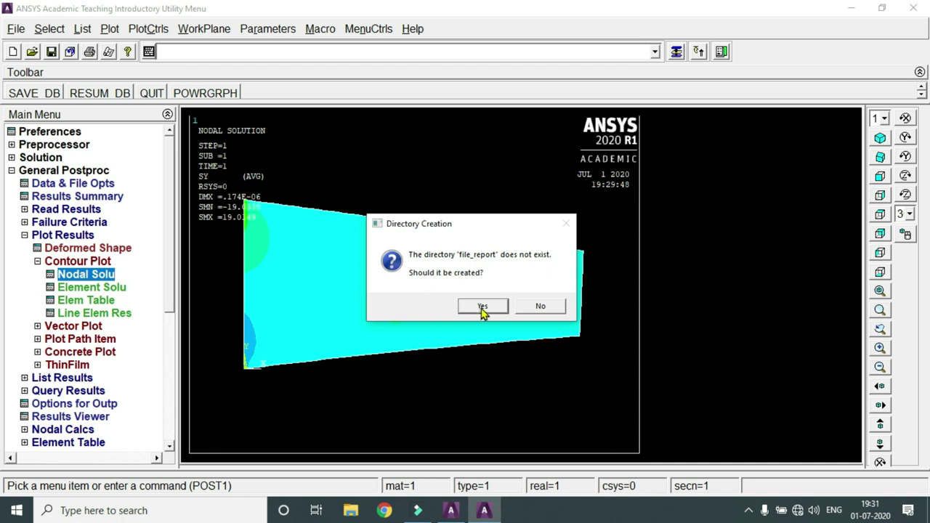
click(482, 307)
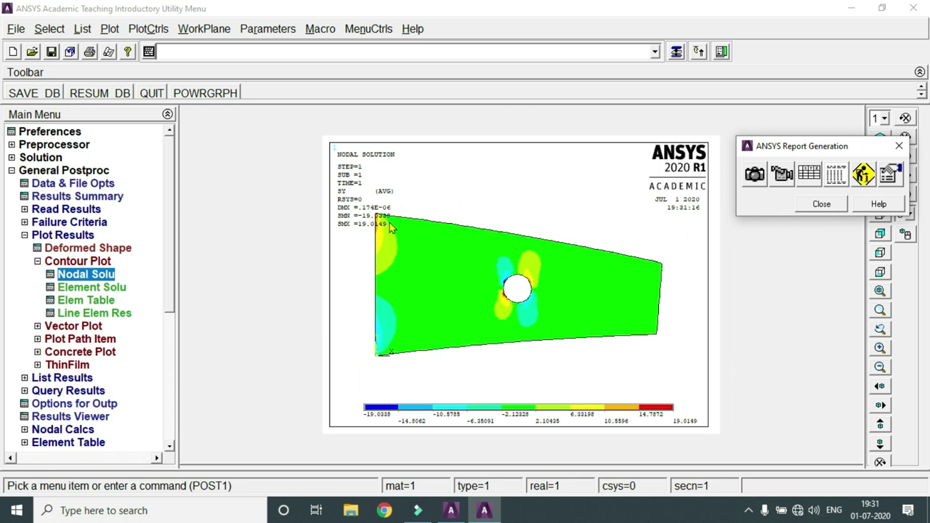
click(755, 178)
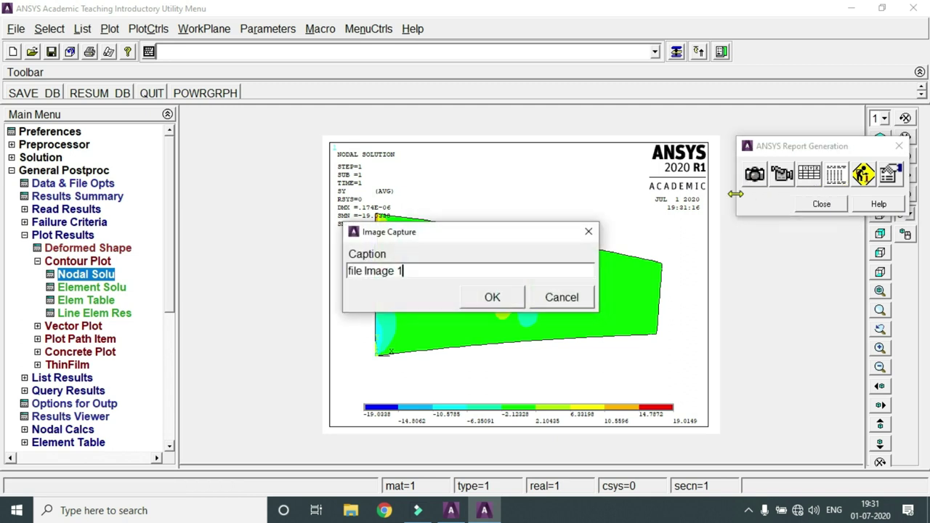
click(491, 297)
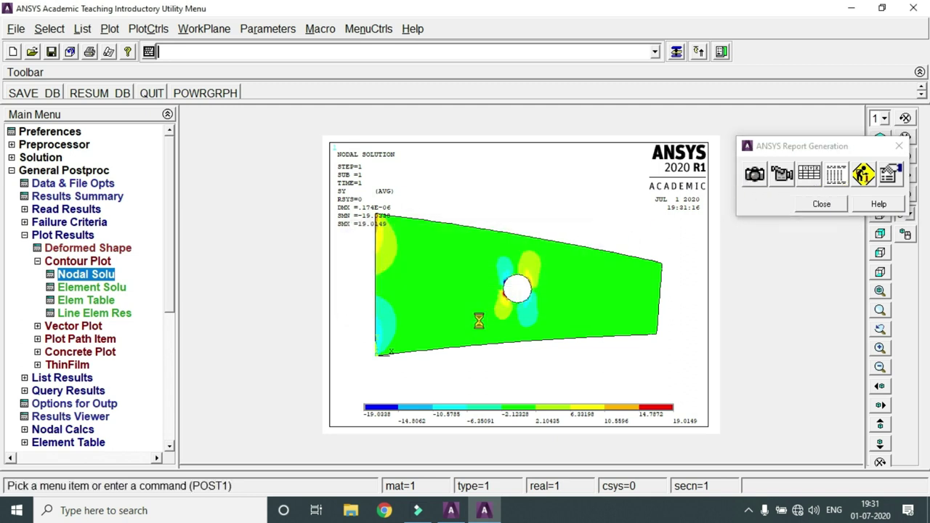